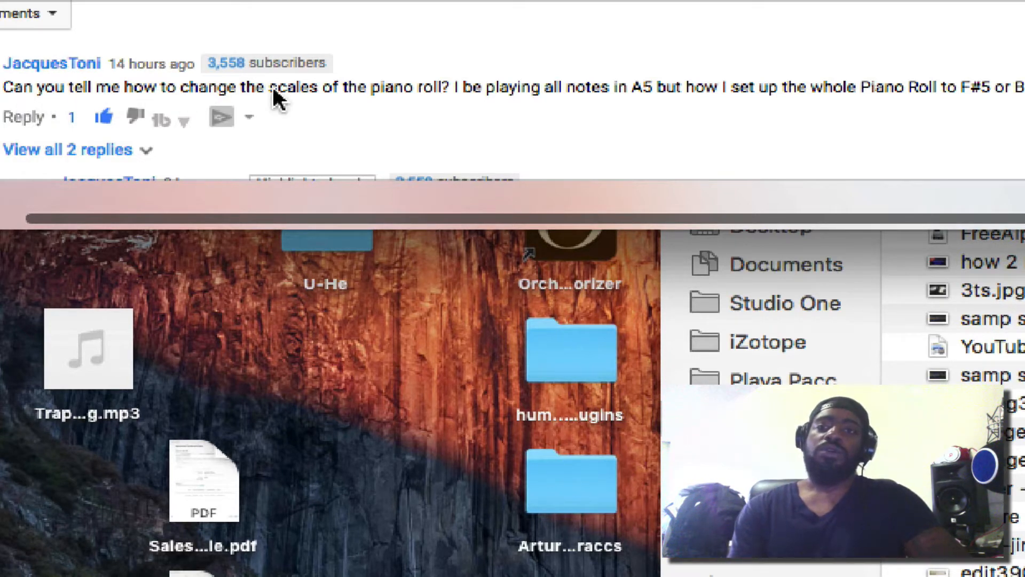
Read the full viewer comment asking how to change the piano roll's scale
scroll(471, 110, right, 2)
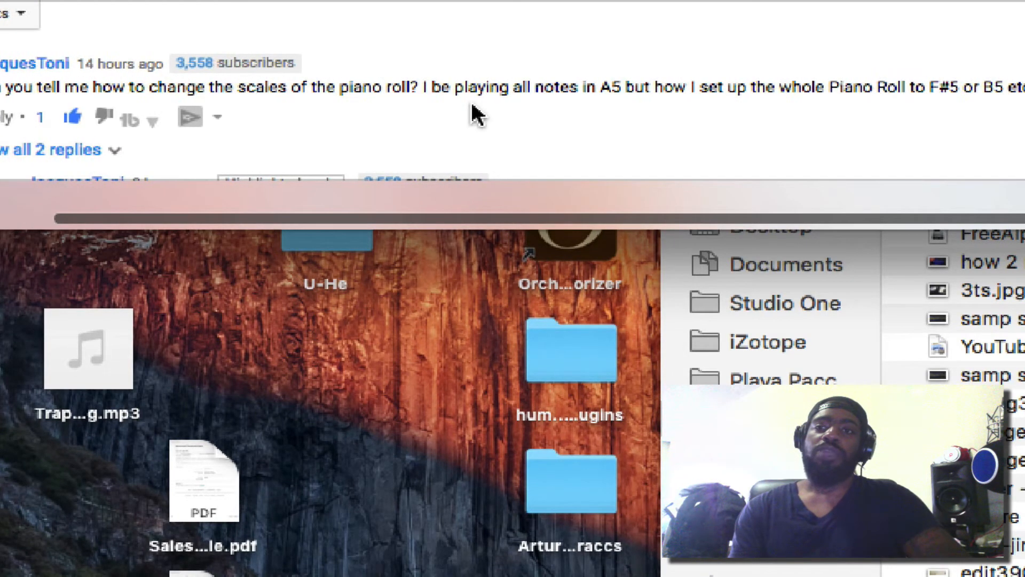
scroll(472, 106, right, 2)
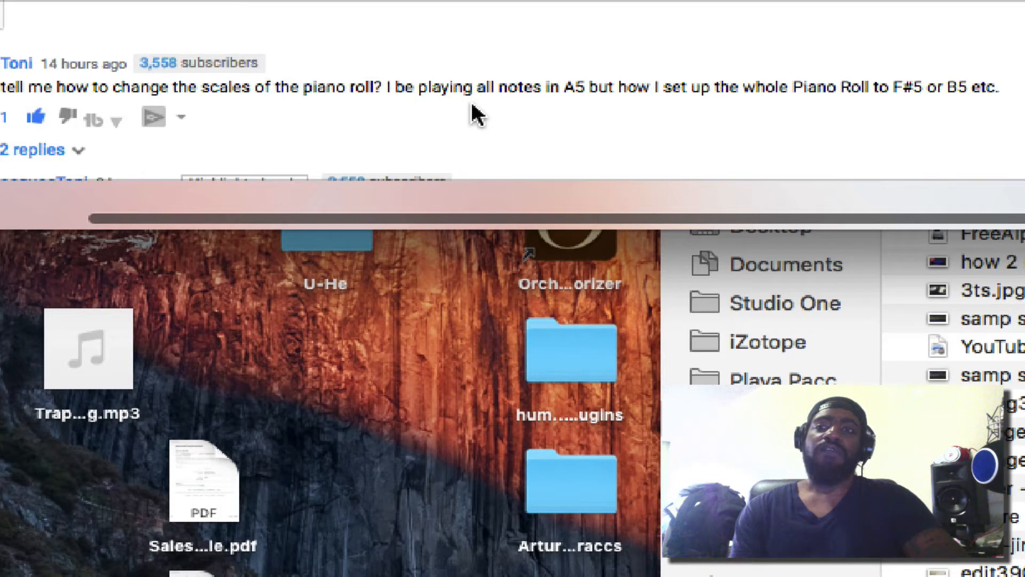
scroll(471, 104, left, 6)
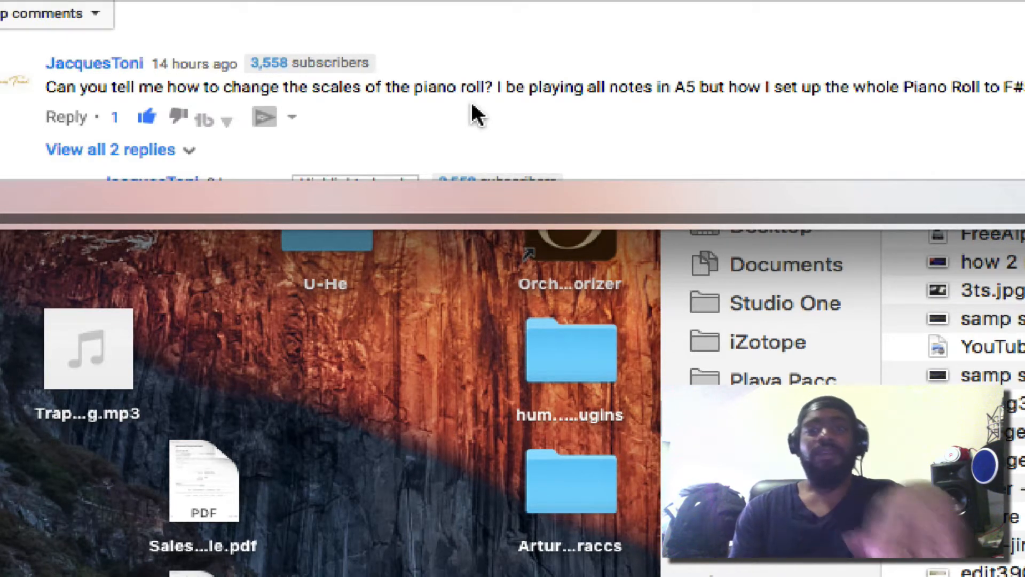
scroll(471, 103, right, 1)
scroll(472, 104, right, 5)
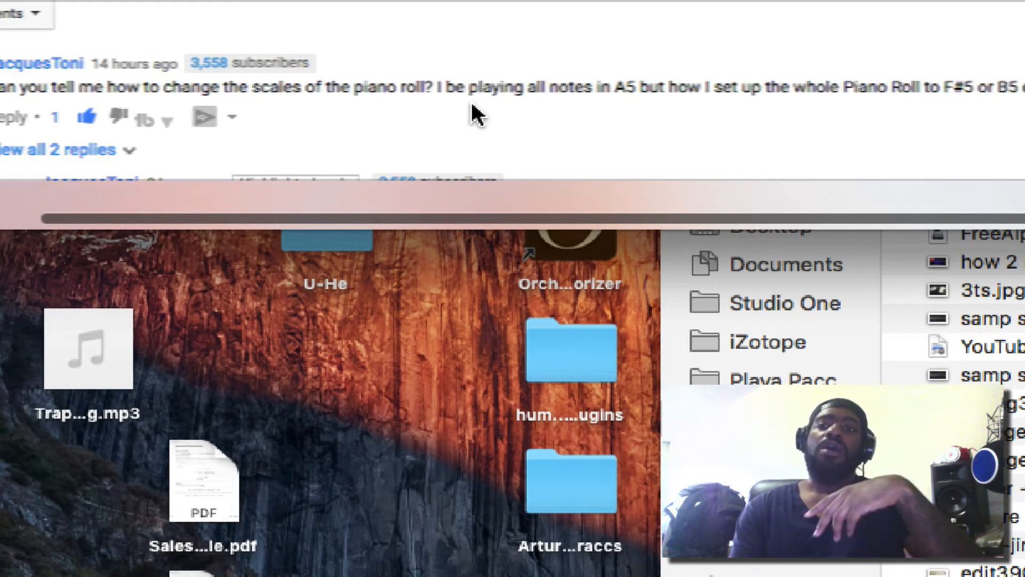
scroll(477, 114, right, 3)
scroll(477, 114, right, 2)
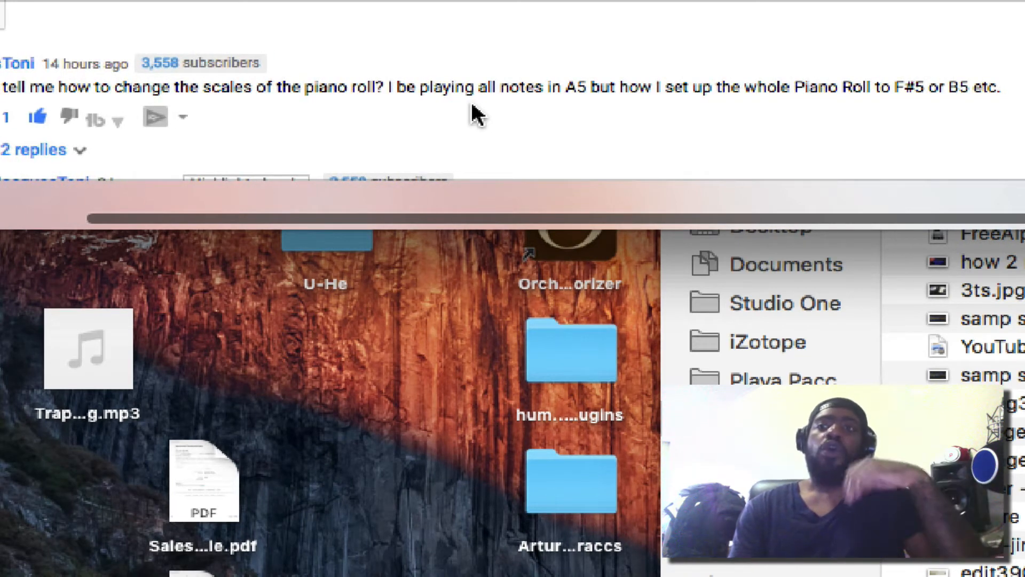
scroll(477, 114, left, 6)
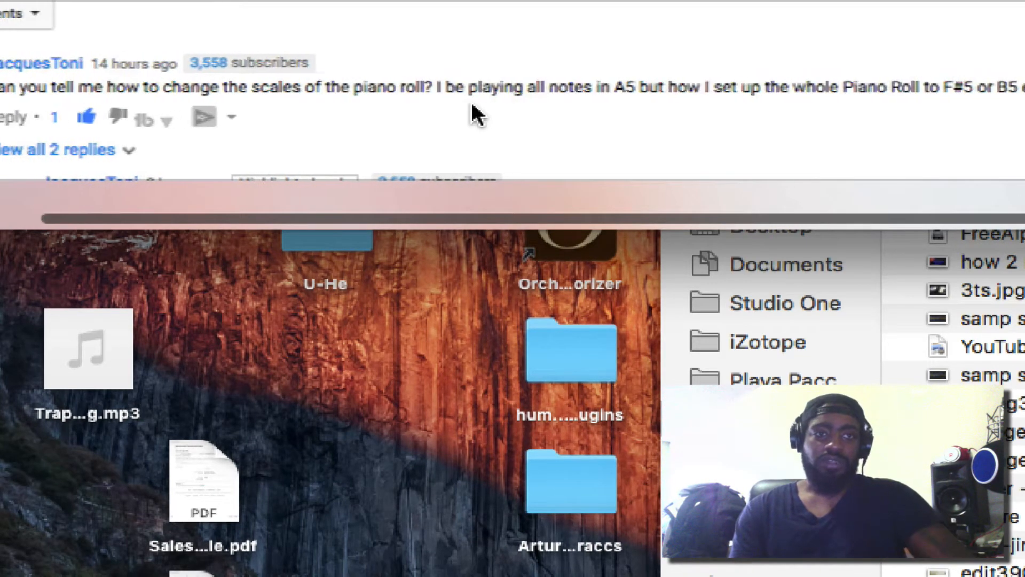
scroll(477, 113, left, 4)
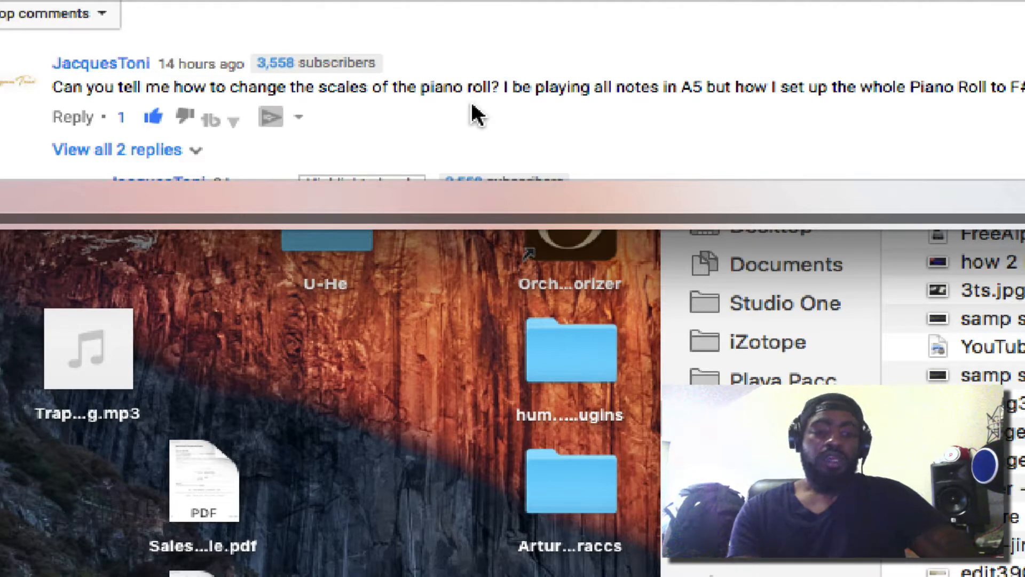
scroll(471, 104, down, 1)
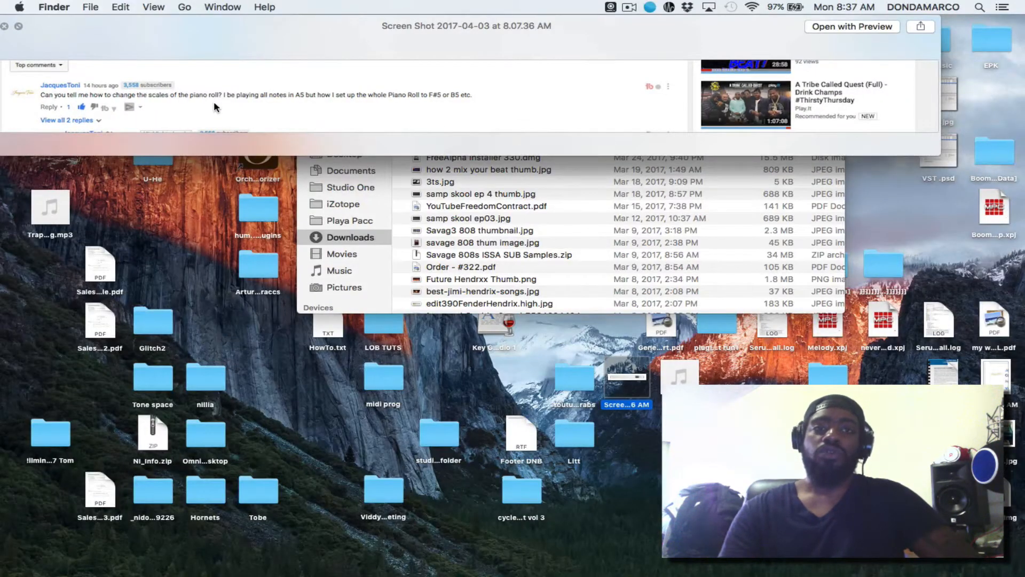
Close the comment screenshot preview, switch to the Studio One song and return the playhead to bar 1
key(space)
key(ctrl+Right)
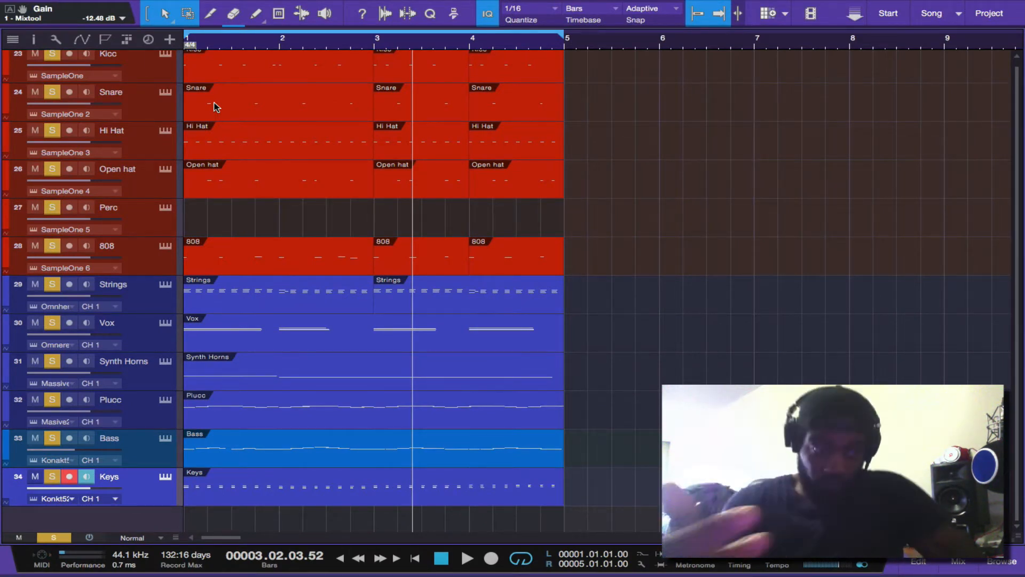
key(KP_0)
key(KP_0)
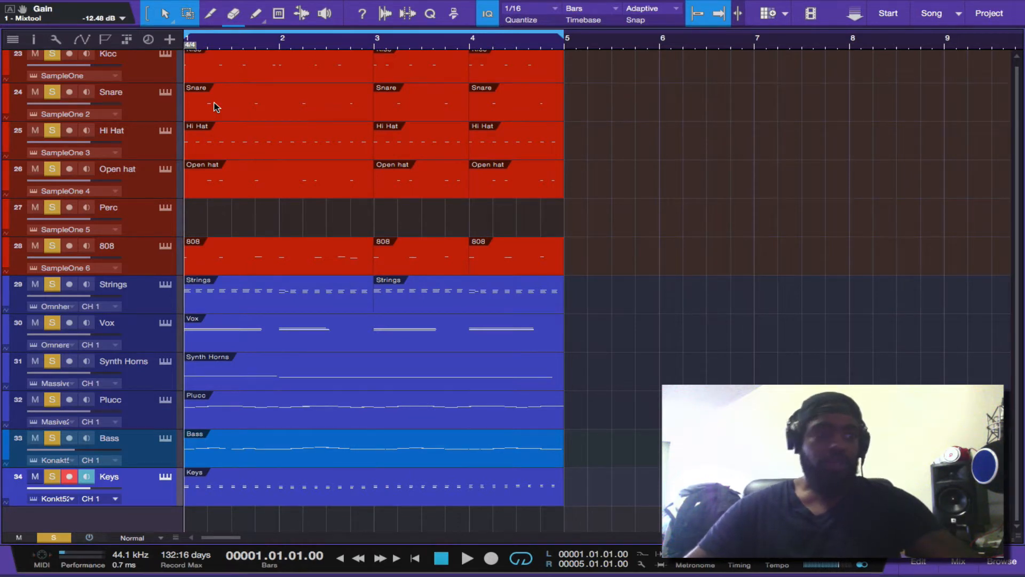
Turn off solo on all tracks and play the looped beat, stopping after listening
key(s)
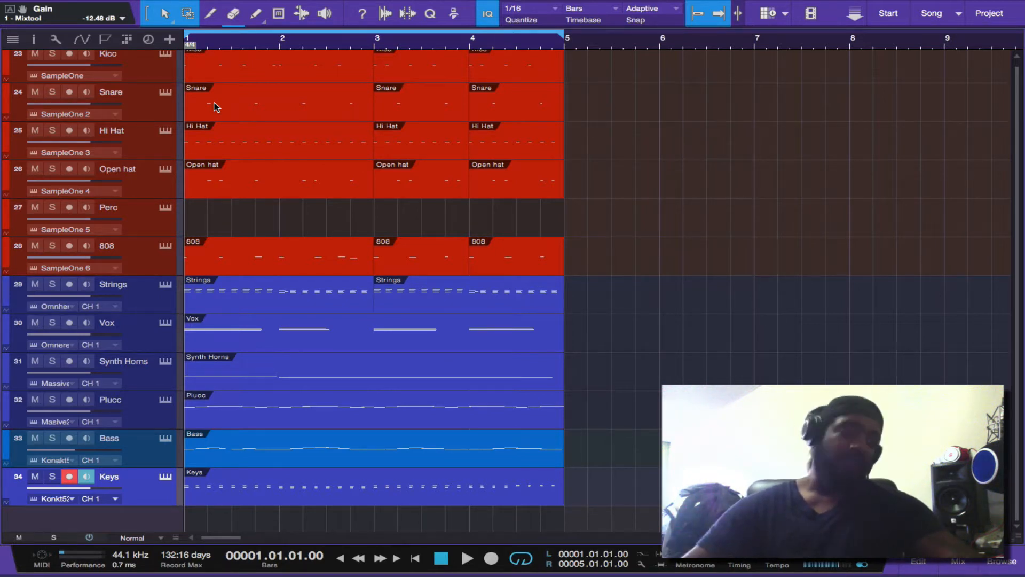
key(space)
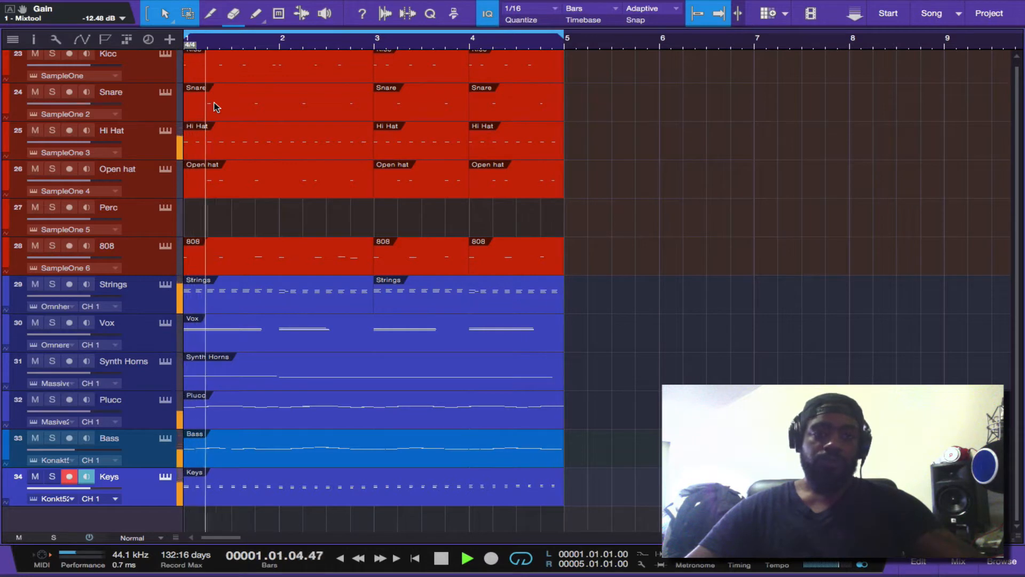
scroll(216, 107, up, 1)
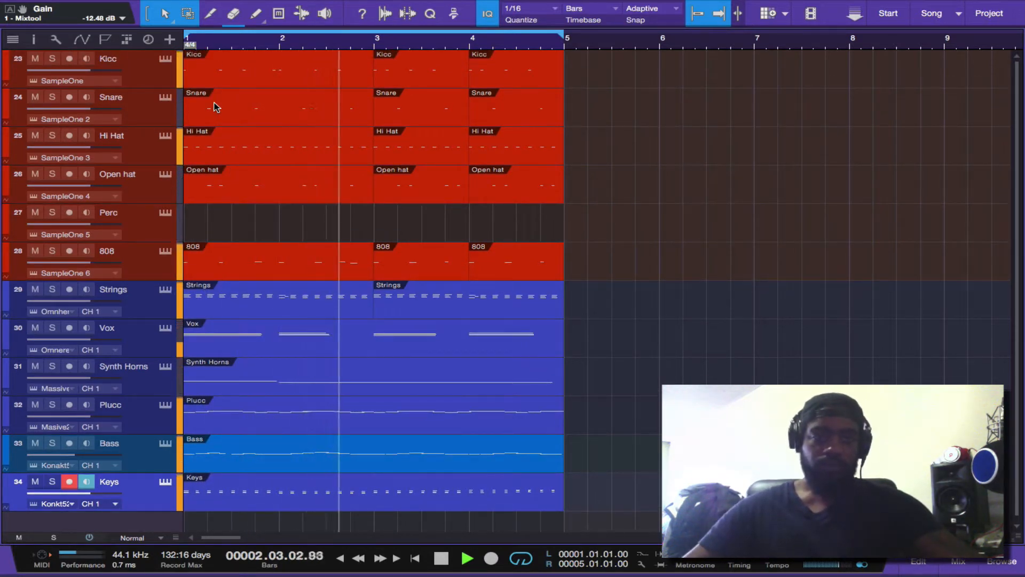
key(space)
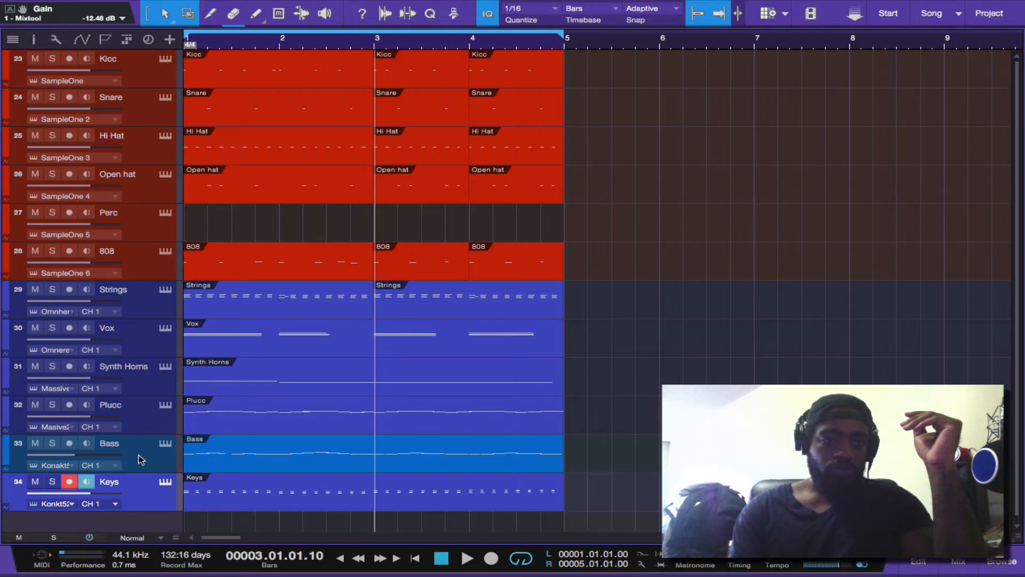
View the Keys track's Kontakt instrument and track inspector, and close the Mixtool effect window
click(165, 483)
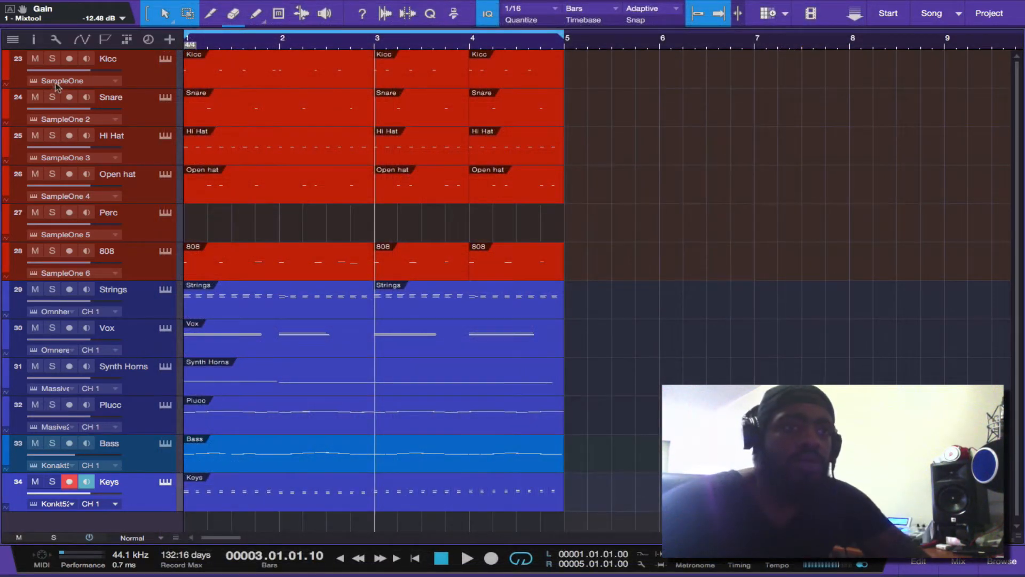
click(33, 40)
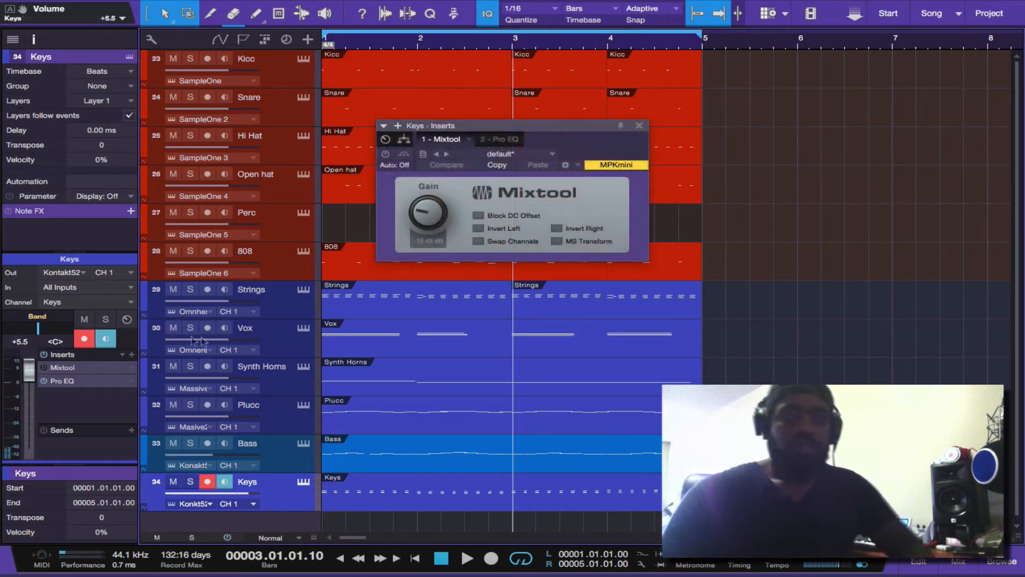
click(639, 126)
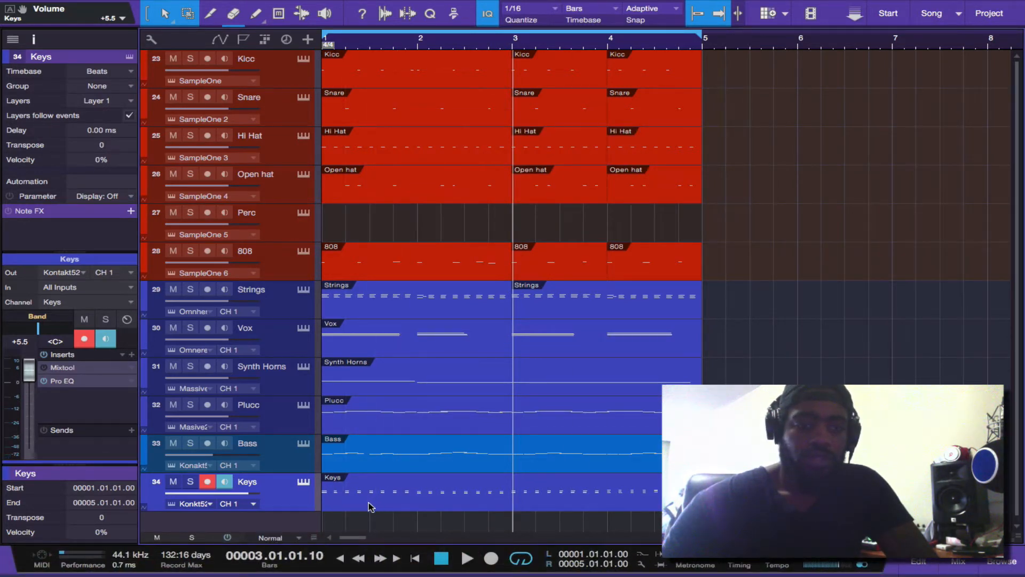
Create an empty one-bar part on the Keys track at bar 5 and set the loop range around it
click(704, 42)
key(space)
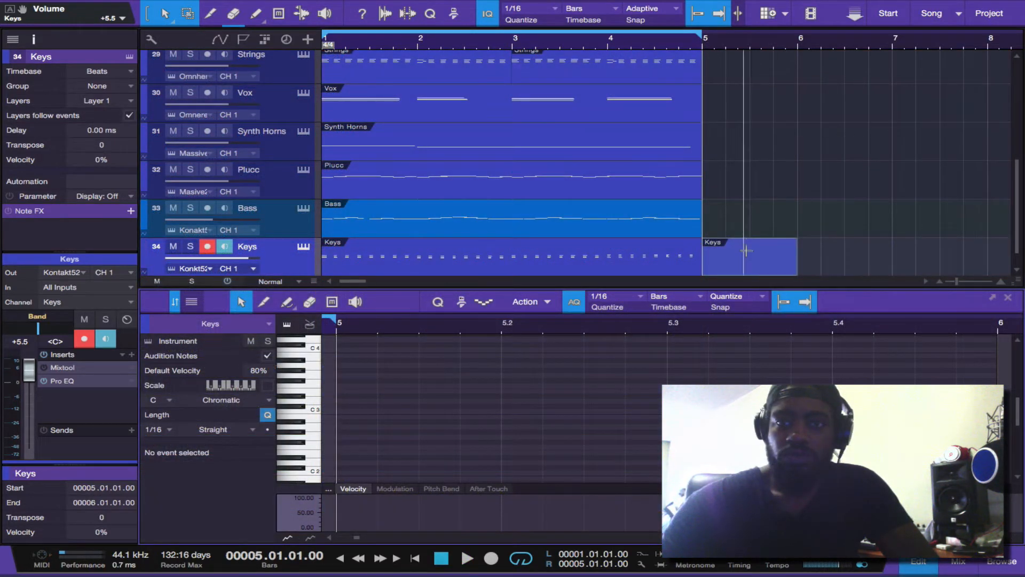
click(747, 256)
key(p)
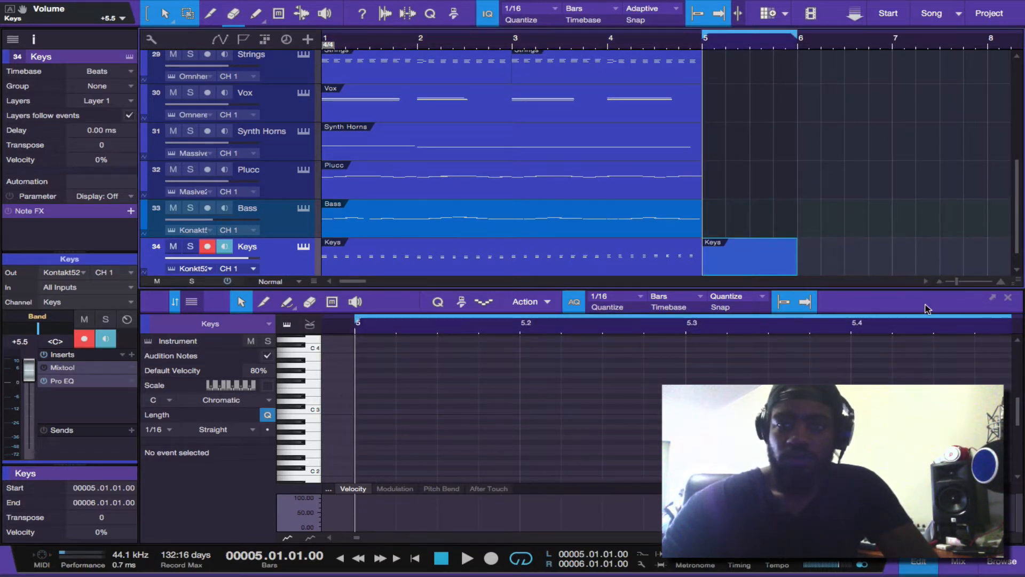
Extend the empty Keys part to bar 7 and set the loop range to match it
click(795, 260)
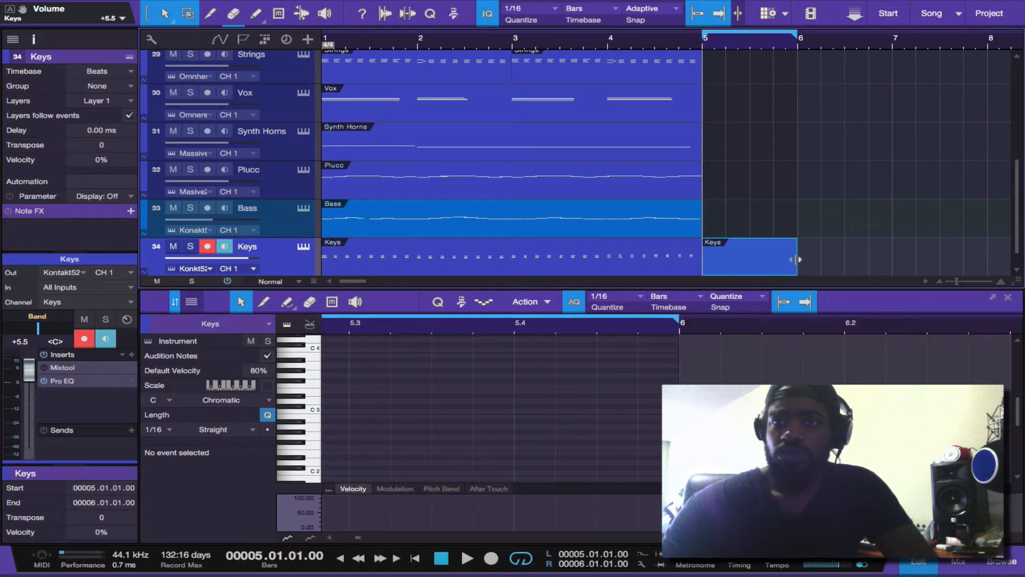
drag(795, 259, 891, 254)
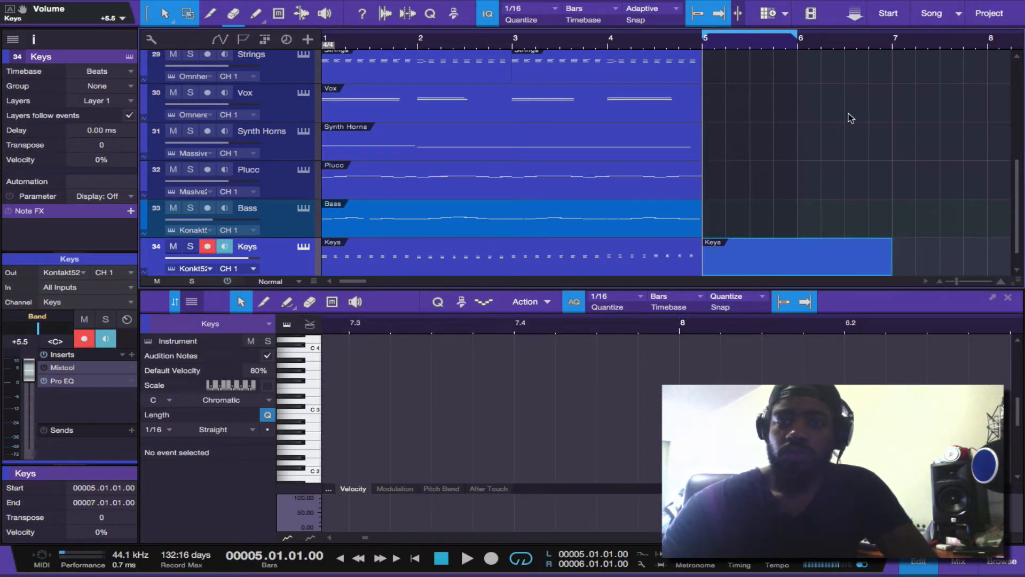
key(p)
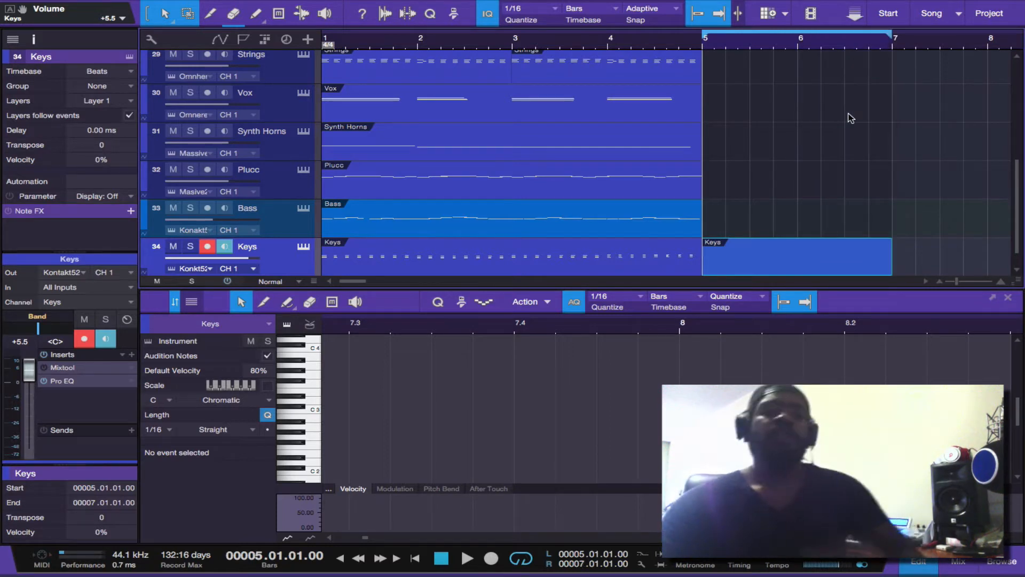
Open the empty Keys part in the piano roll, hide the track inspector and enlarge the note editor to full height
double_click(834, 271)
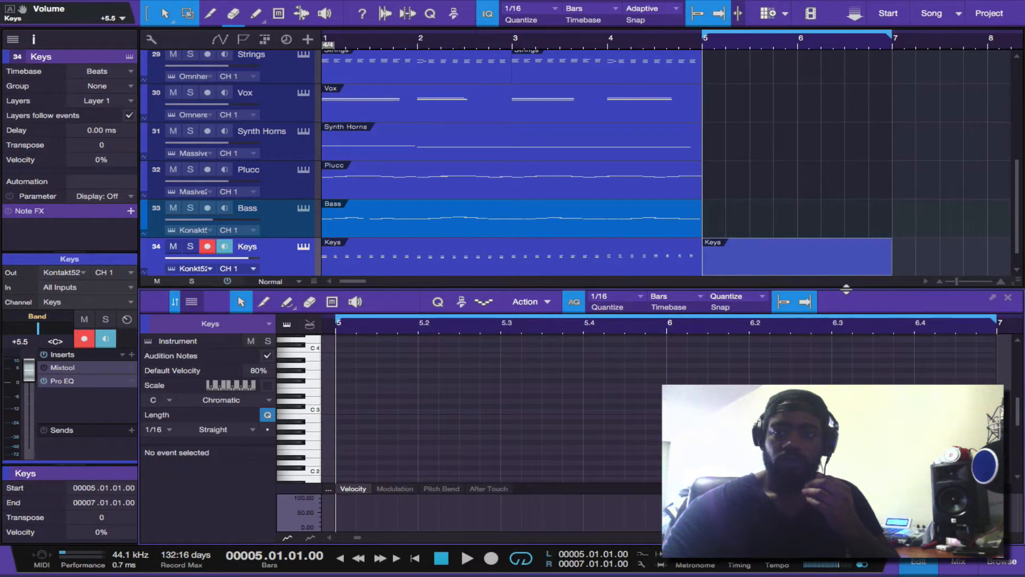
drag(846, 288, 845, 116)
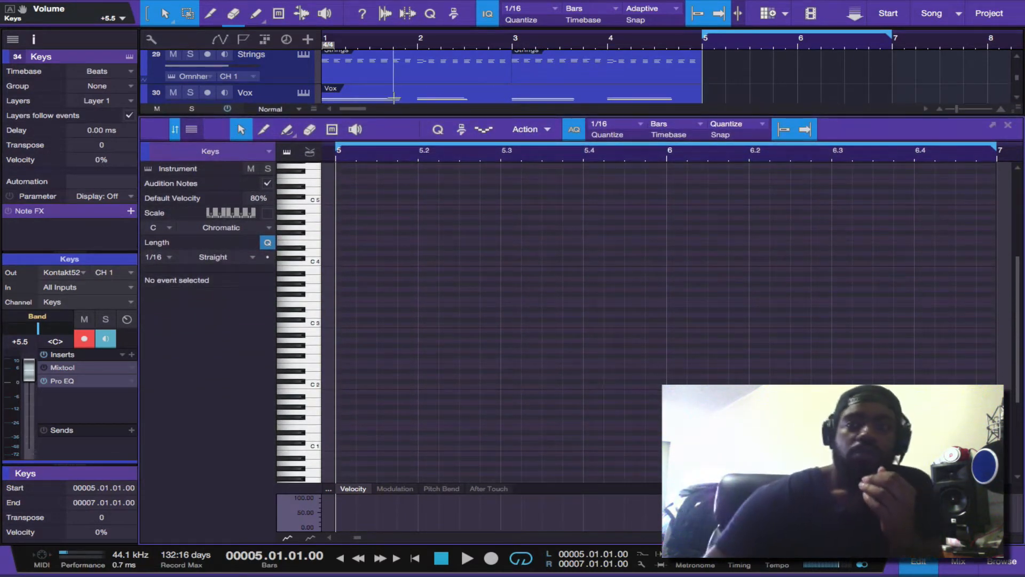
click(33, 39)
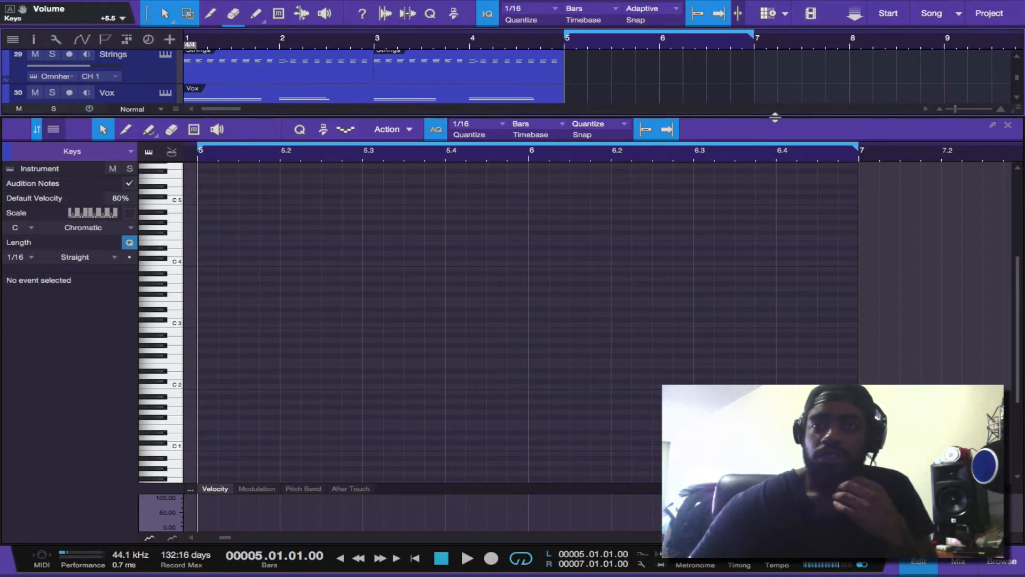
drag(774, 116, 772, 28)
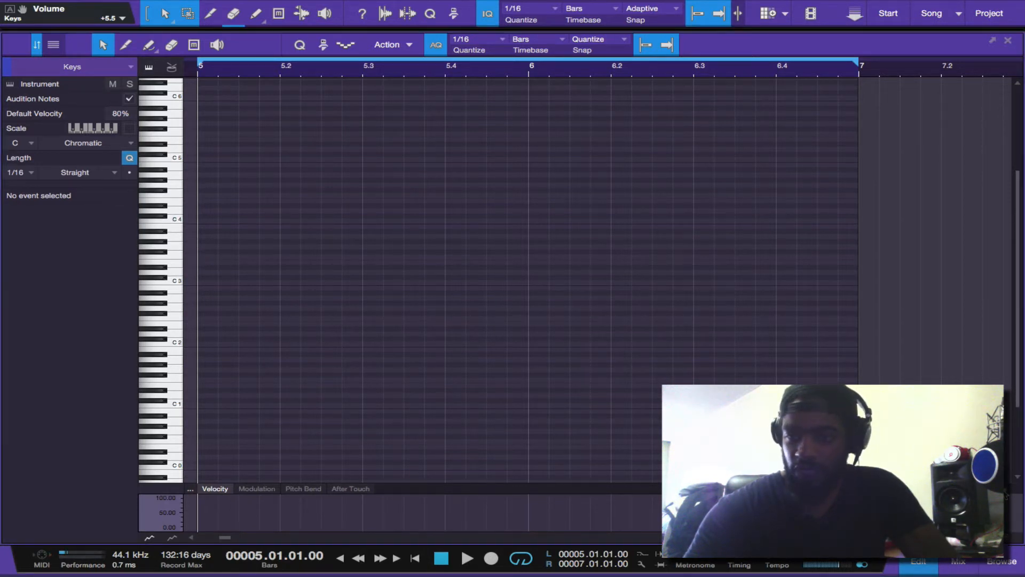
drag(1012, 498, 1015, 519)
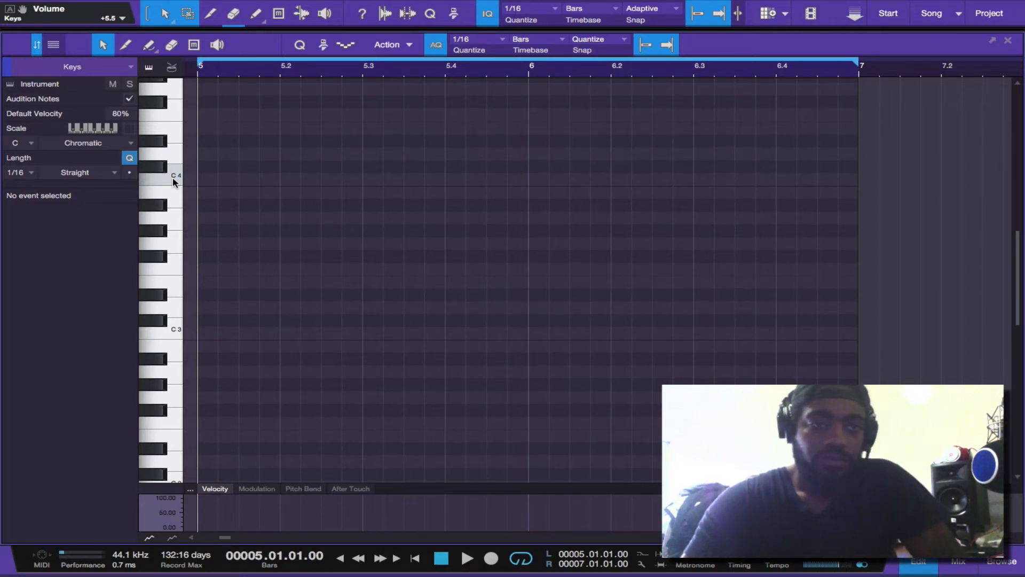
Audition individual keys between D5 and A5 on the piano roll keyboard
scroll(173, 182, up, 5)
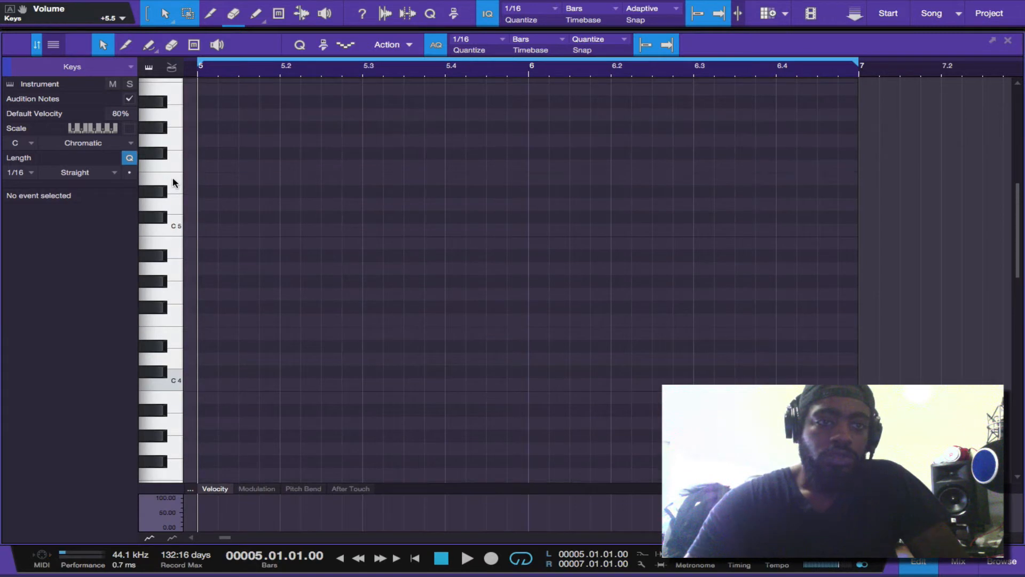
scroll(171, 182, up, 1)
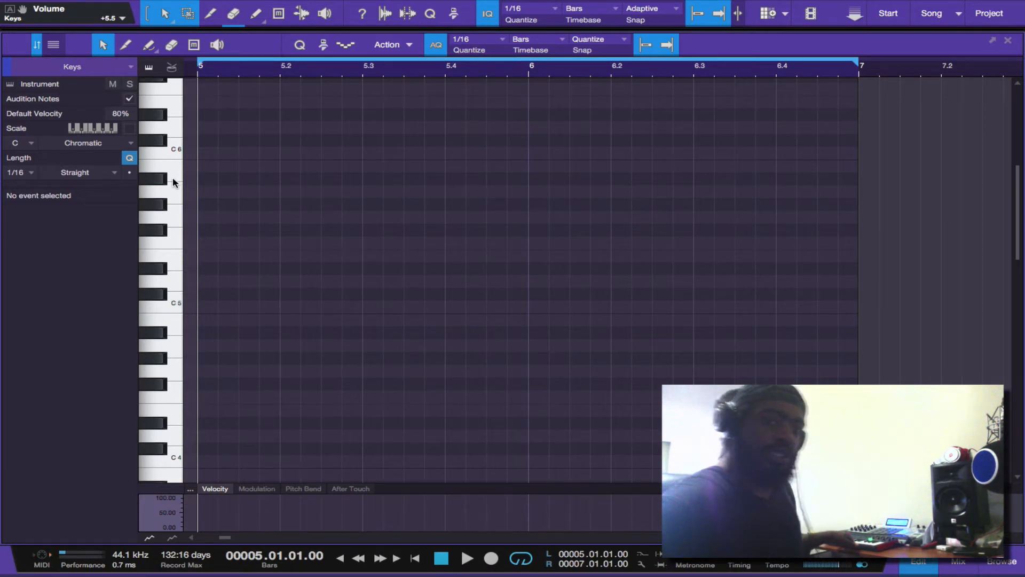
click(176, 286)
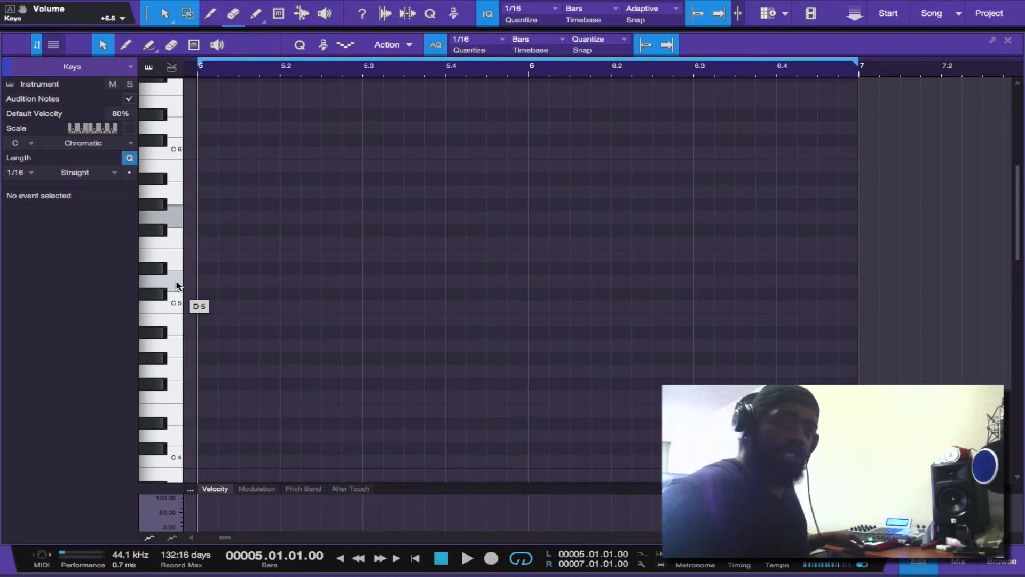
click(173, 197)
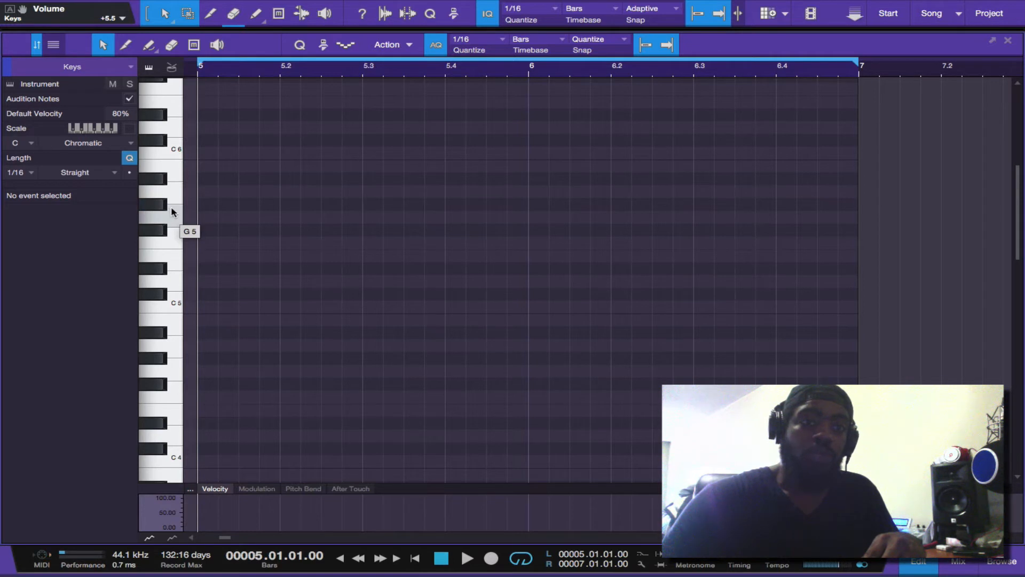
click(176, 235)
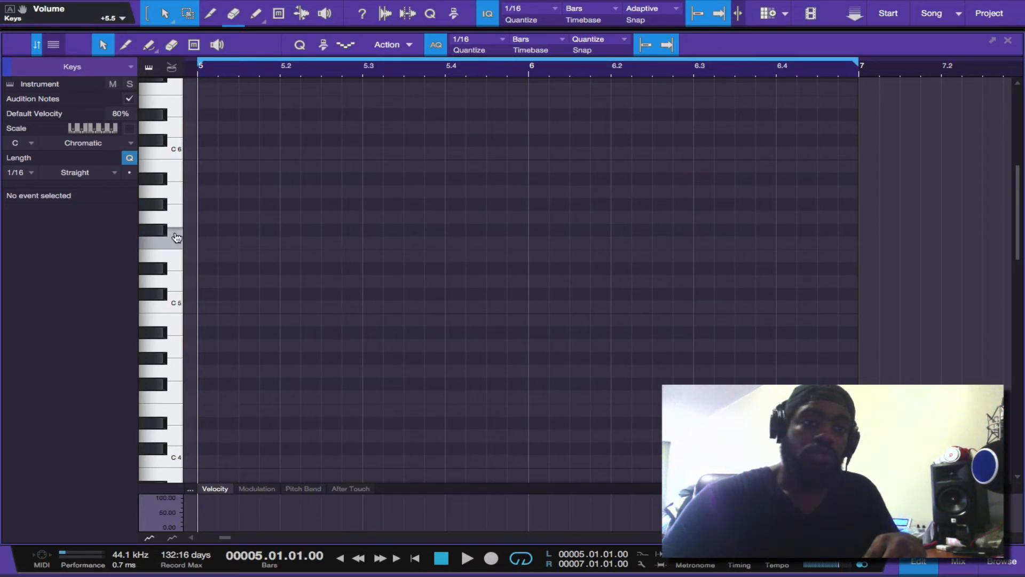
click(163, 206)
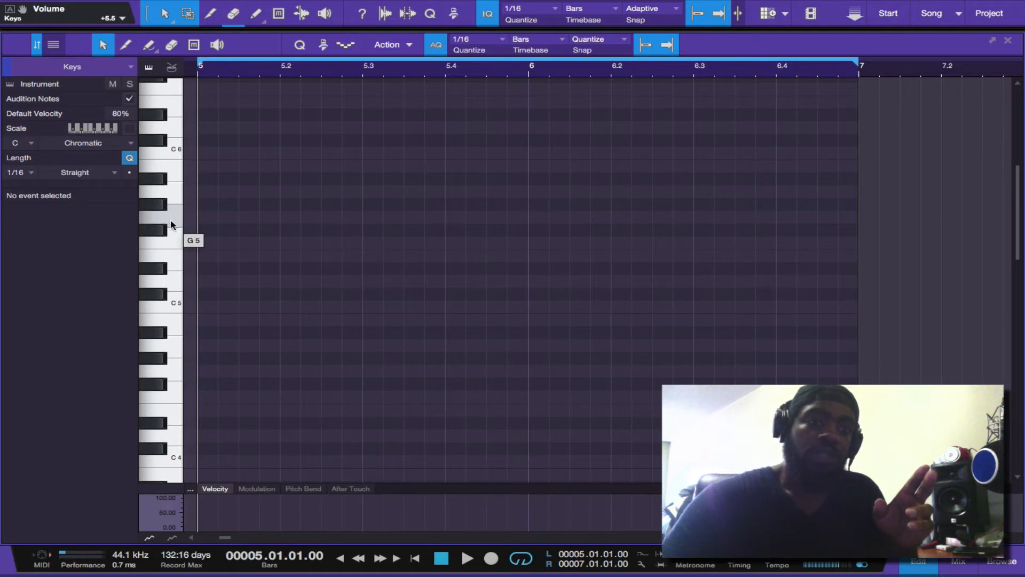
click(172, 238)
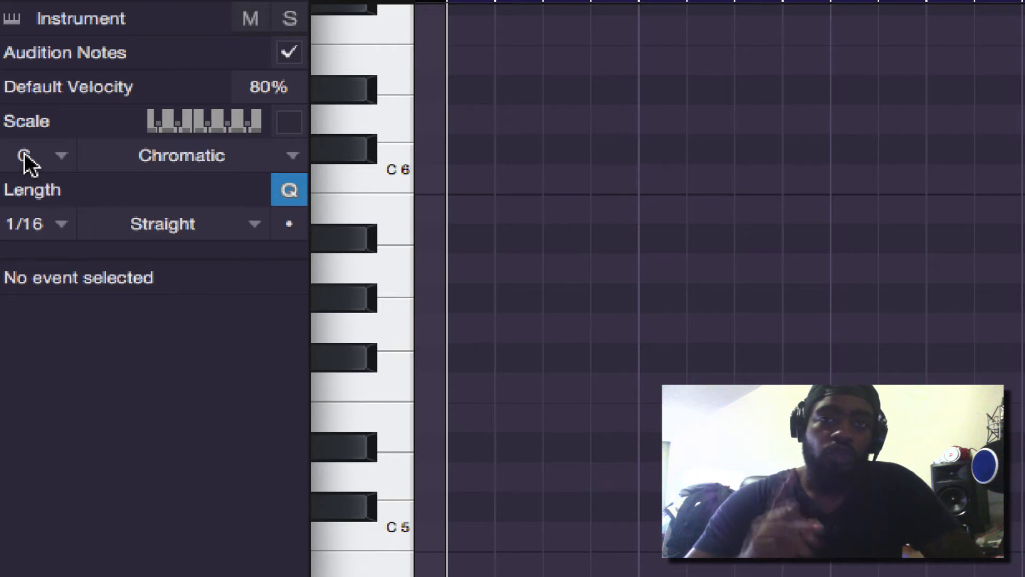
Set the piano roll's scale to A Natural Minor and enable it
click(48, 157)
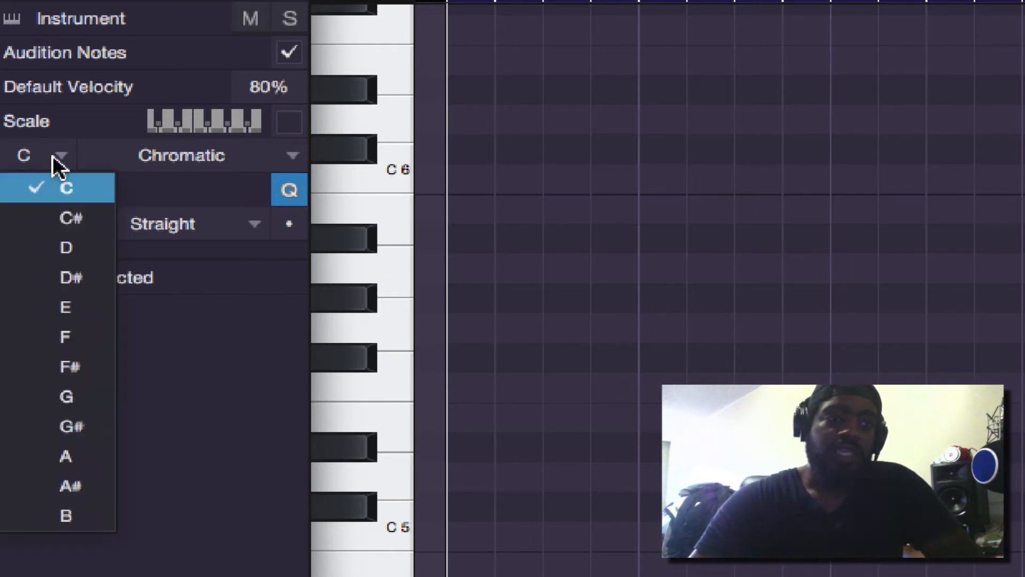
click(56, 459)
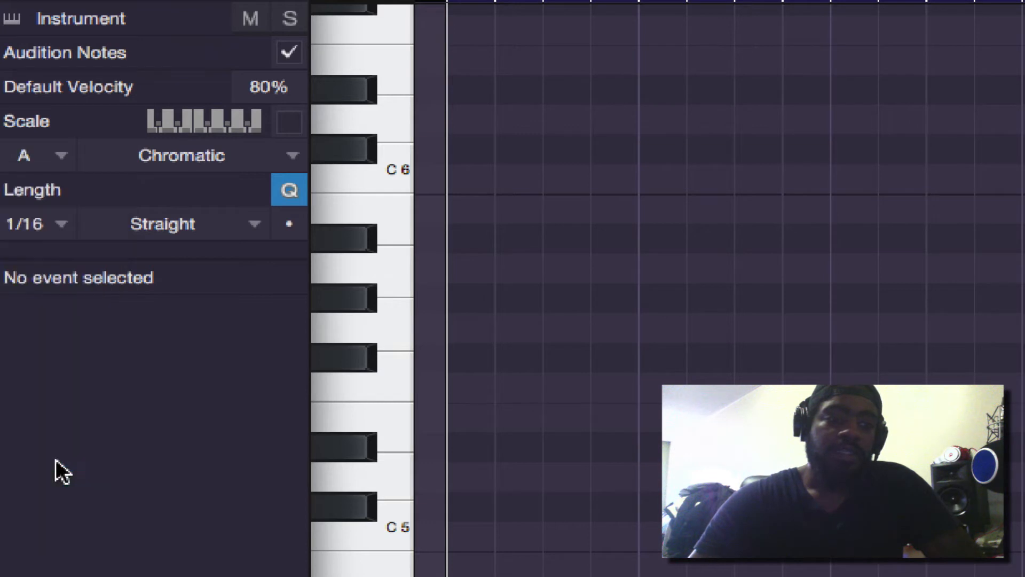
click(255, 154)
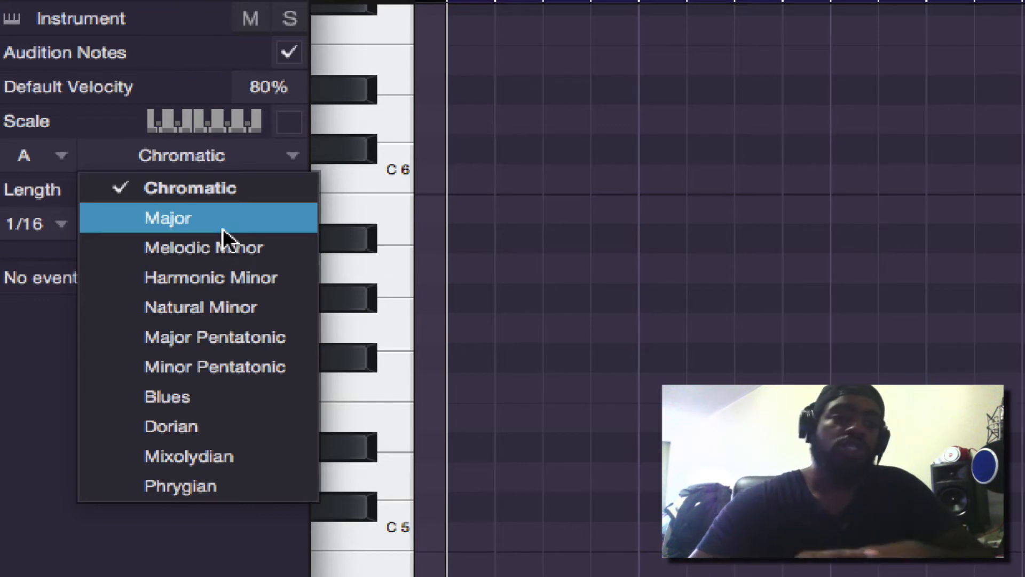
click(224, 300)
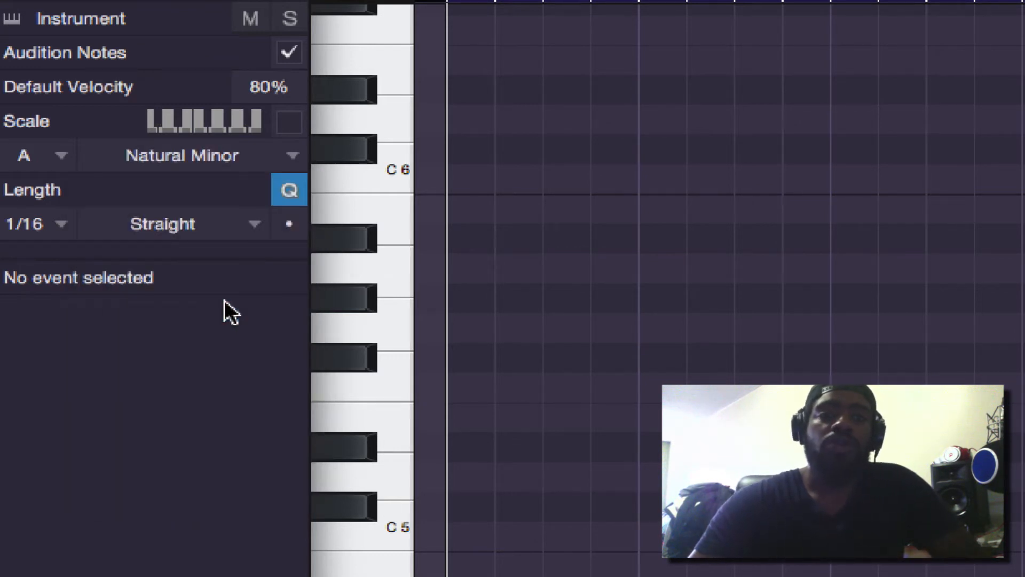
click(288, 123)
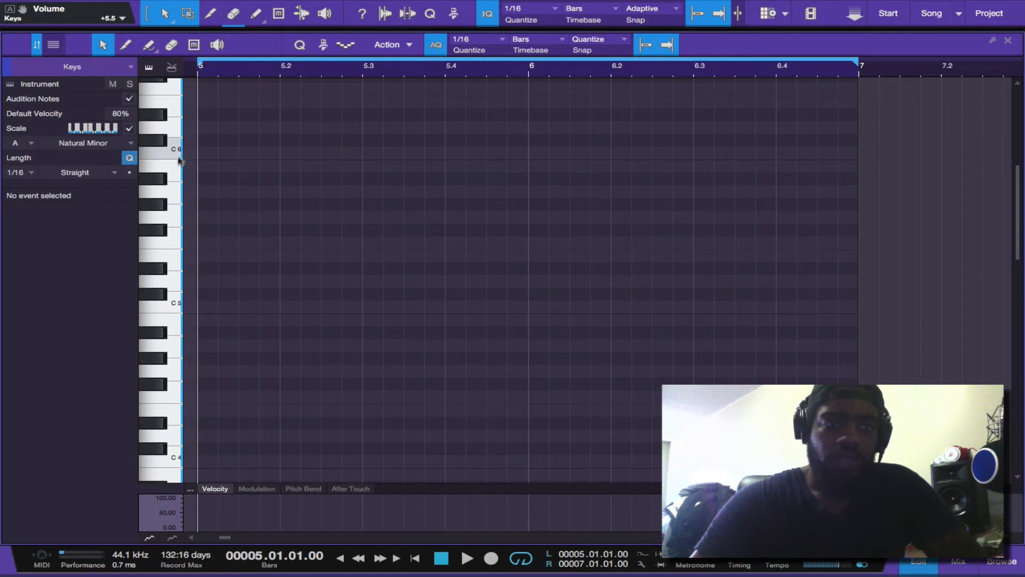
Add an A5 note at bar 5, lengthen it to two beats and play it back
scroll(178, 159, up, 5)
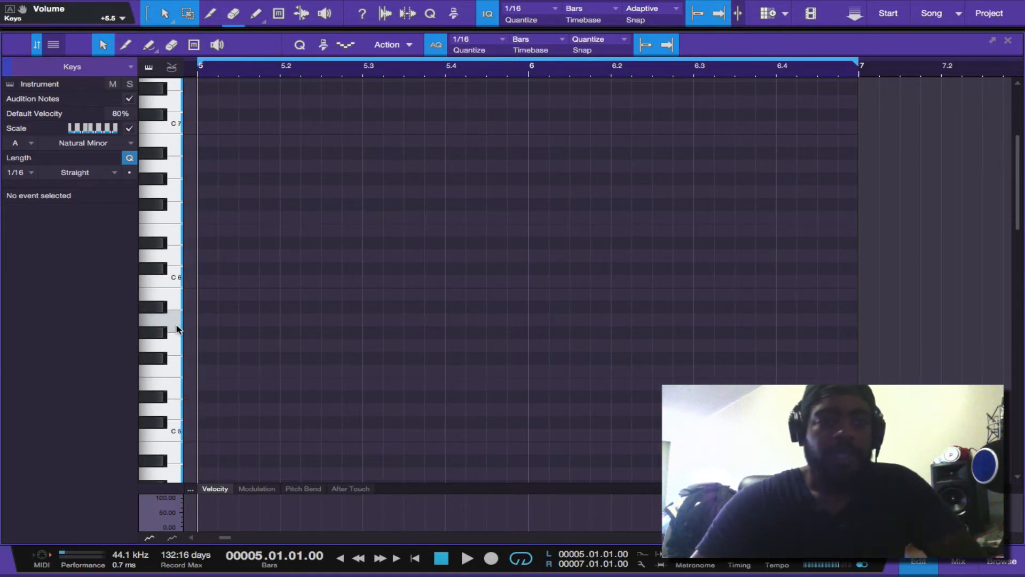
click(208, 321)
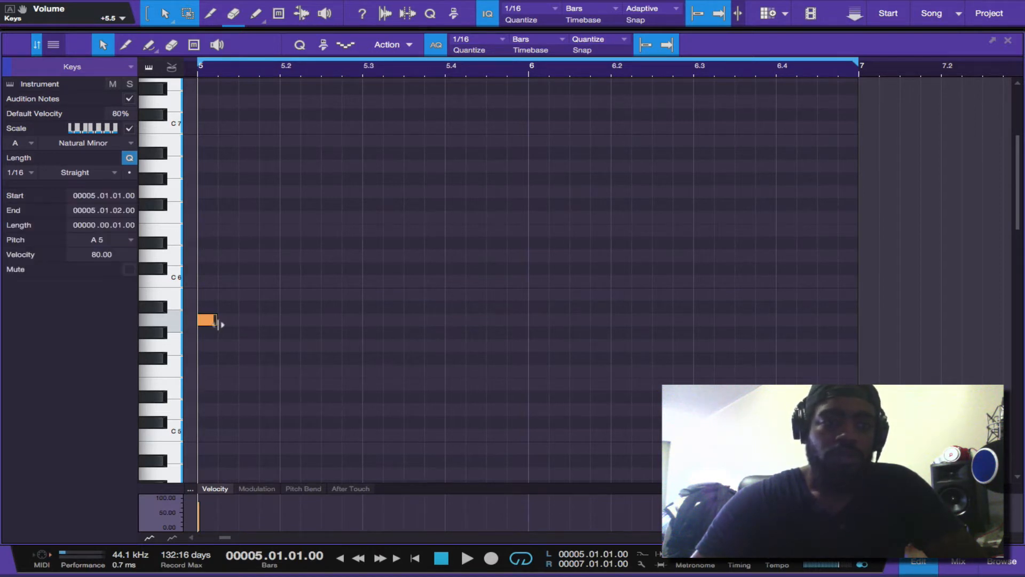
drag(218, 324, 280, 329)
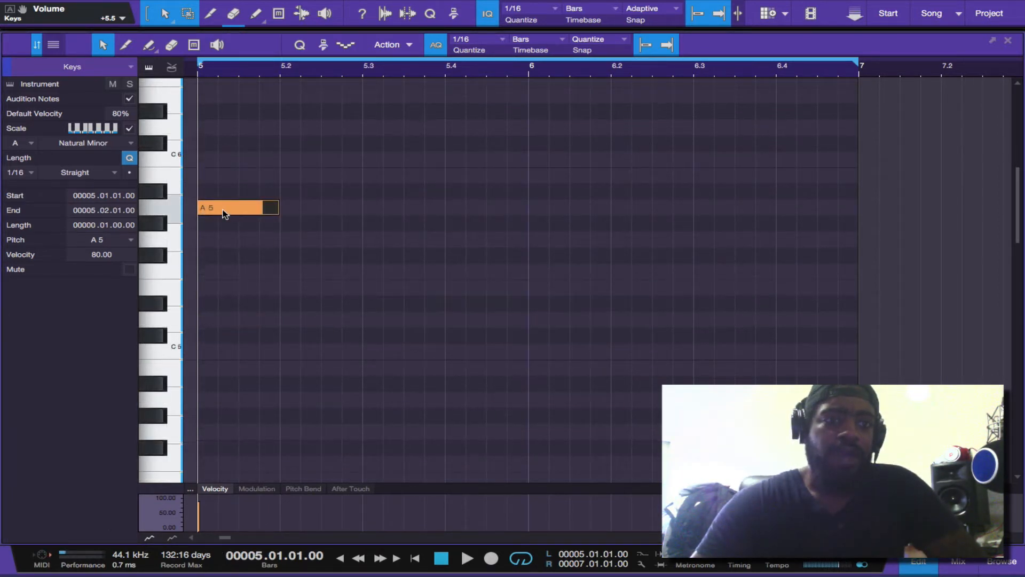
drag(277, 212, 364, 229)
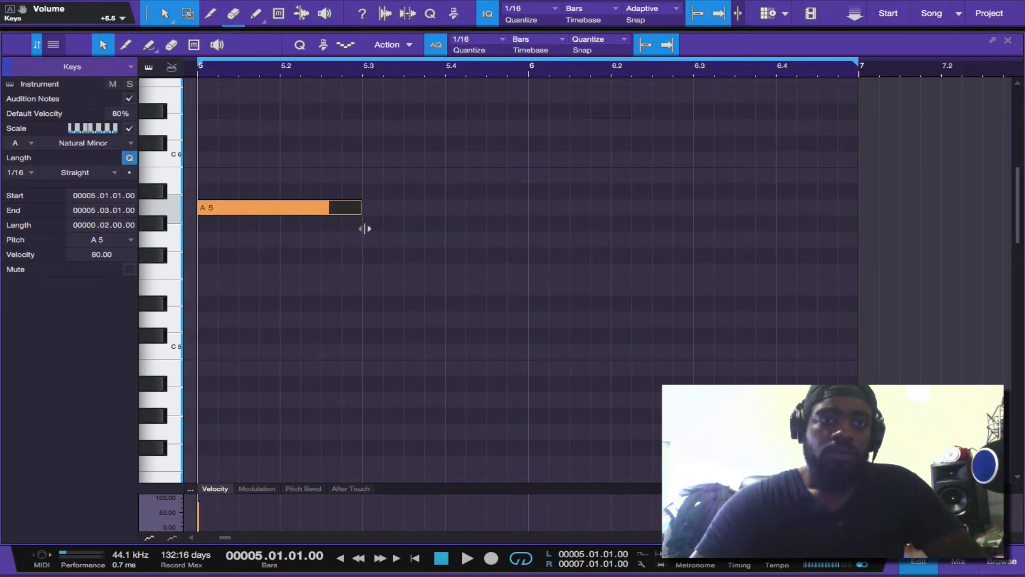
key(space)
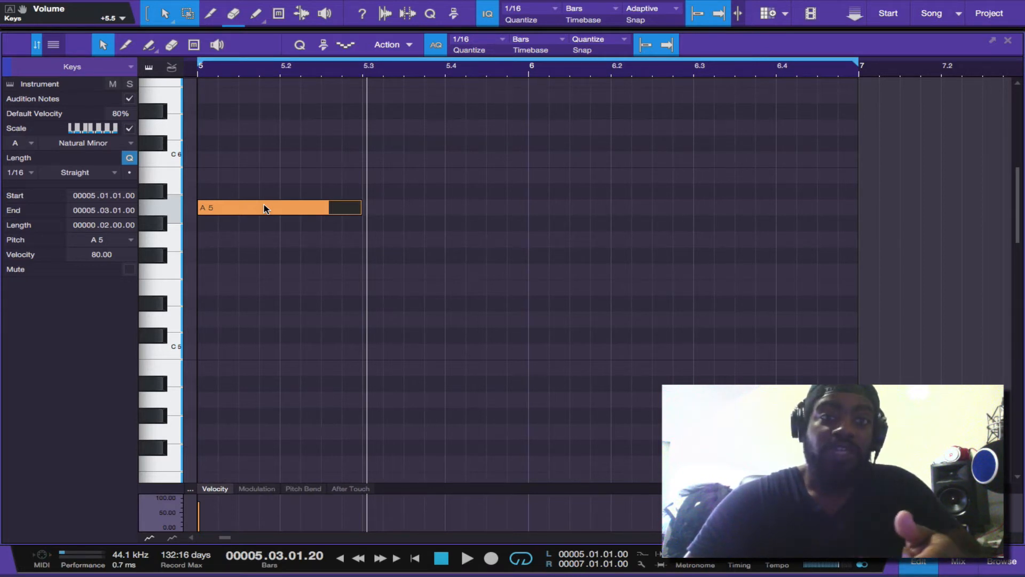
Move the note through the A Natural Minor scale, up to B5, back to A5 and down to F5
drag(264, 207, 264, 180)
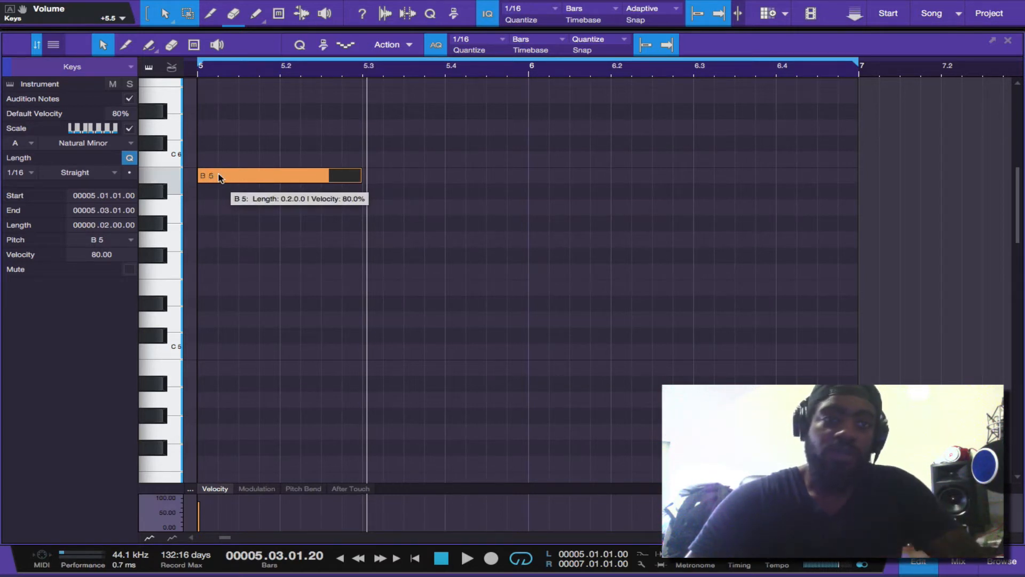
drag(219, 176, 219, 210)
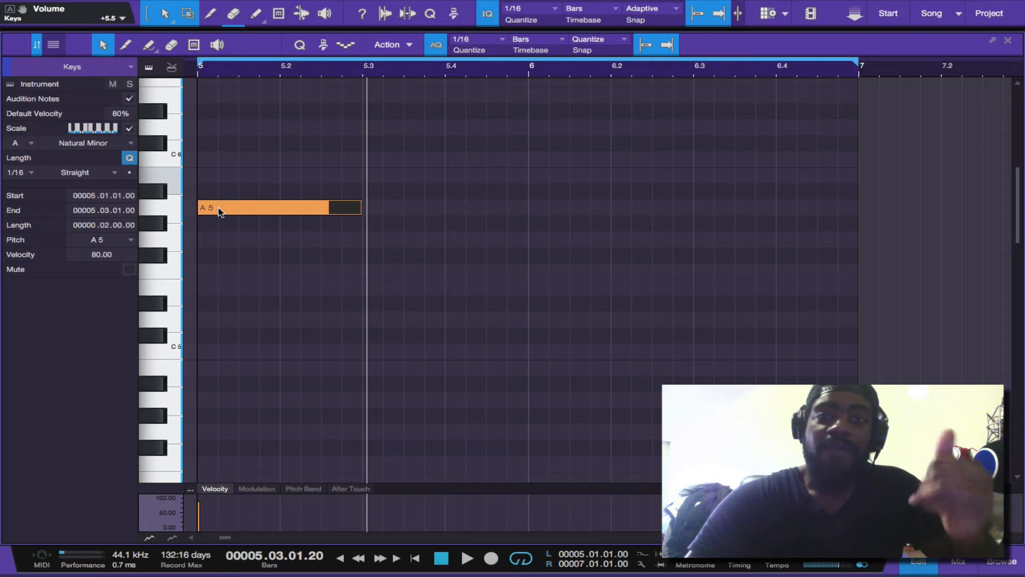
drag(220, 211, 220, 250)
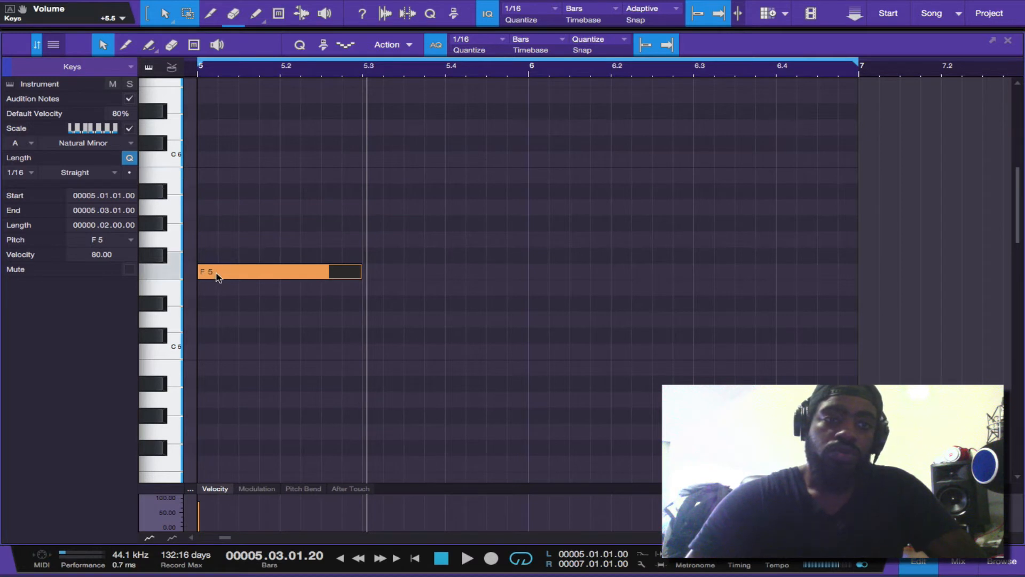
mouse_move(216, 273)
mouse_down()
mouse_move(218, 291)
mouse_move(219, 276)
mouse_up()
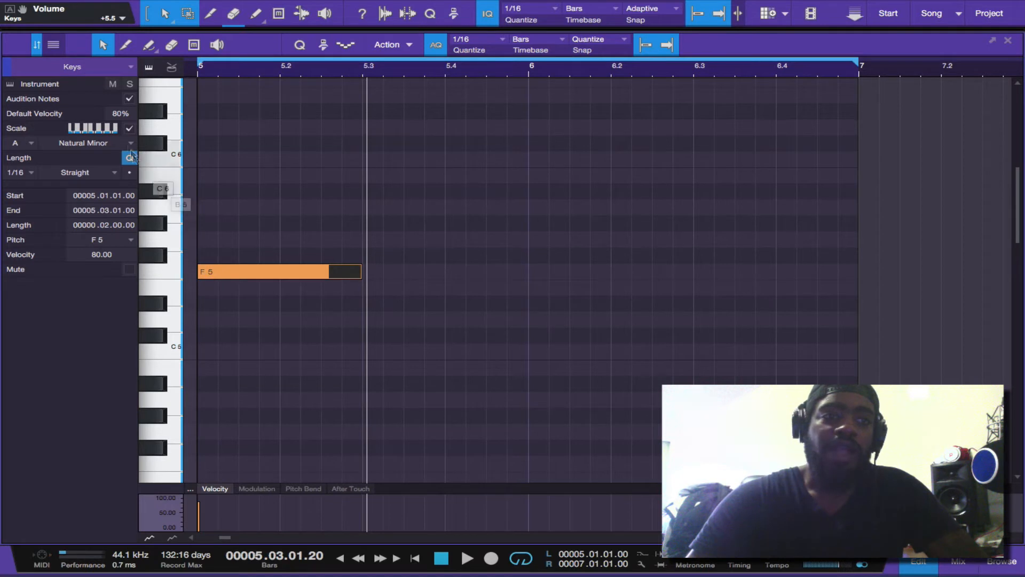
Disable the scale to raise the note to F#5, re-enable the scale and lower the note to F5
click(129, 130)
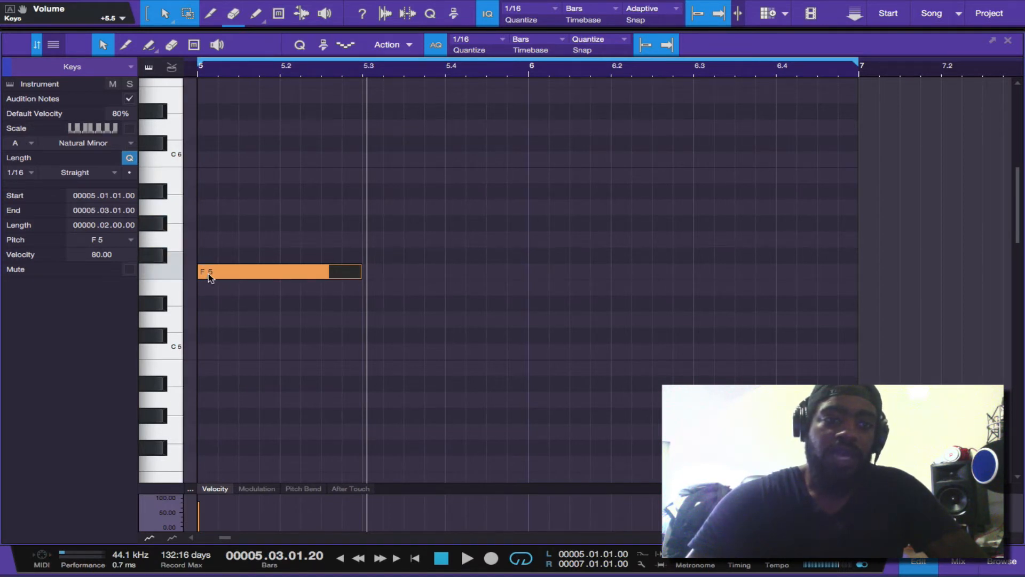
drag(208, 275, 209, 259)
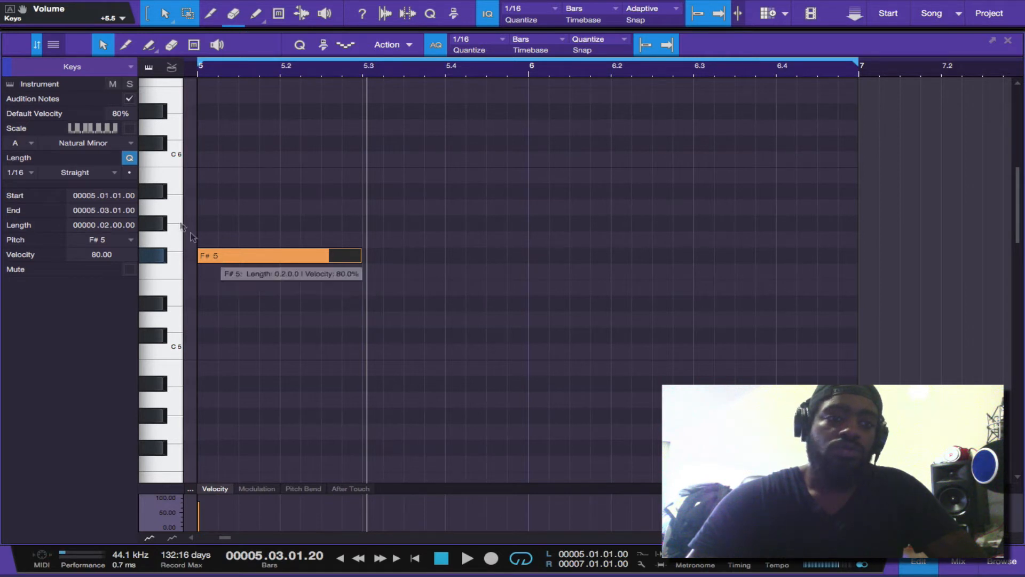
click(129, 129)
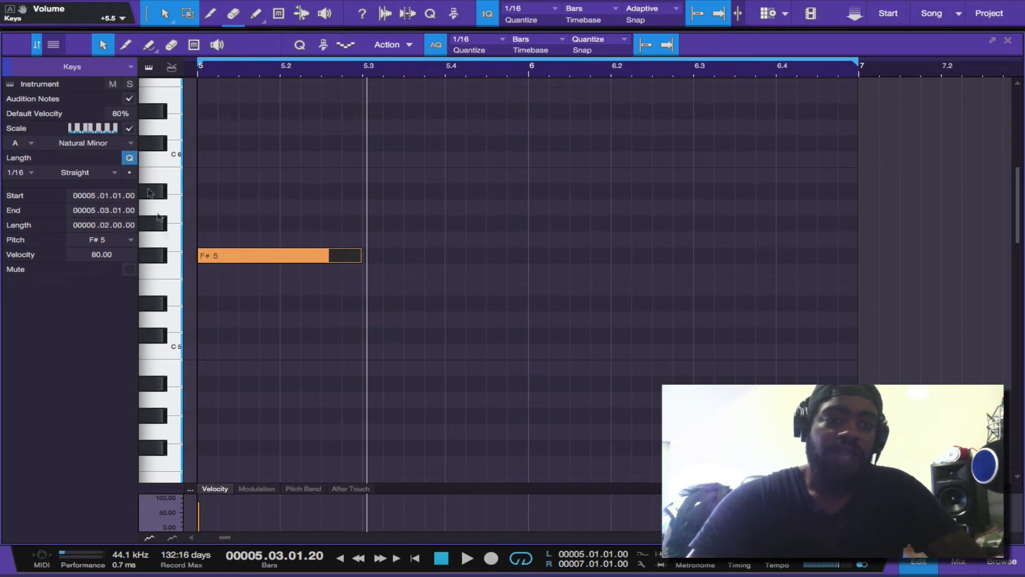
drag(222, 263, 223, 278)
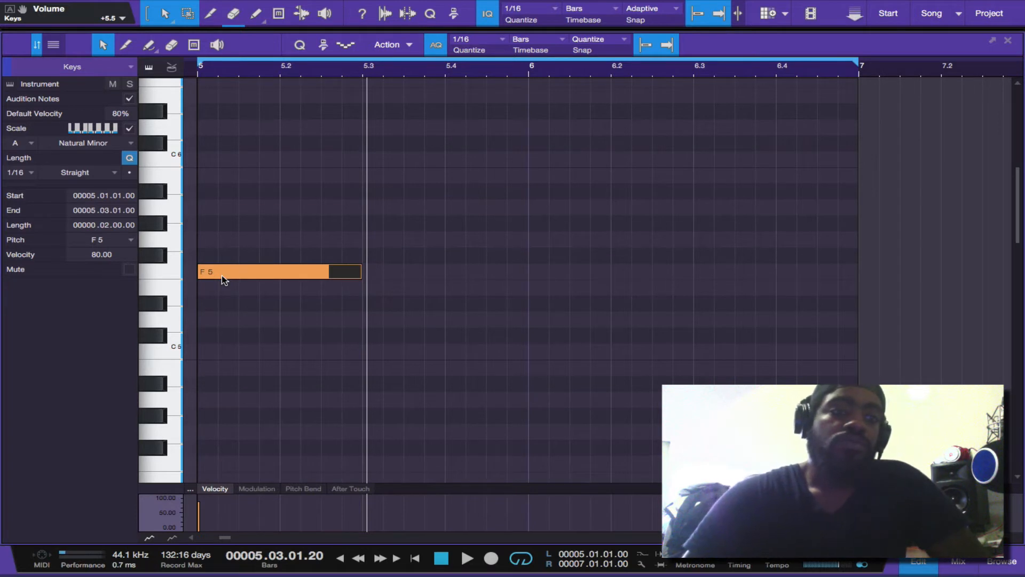
Set the scale's root note to A# and raise the note through F#5 to G#5
click(32, 145)
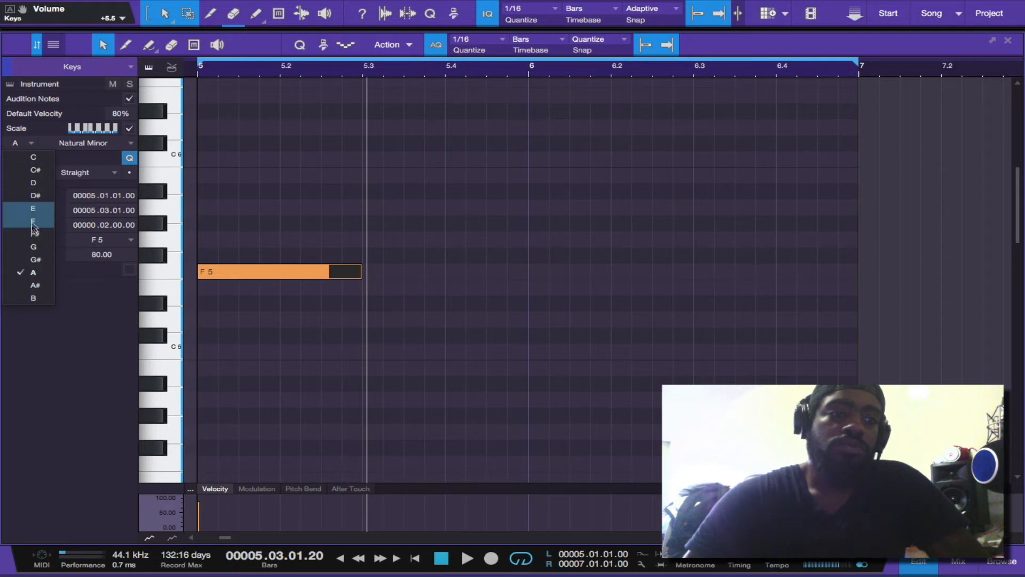
click(35, 286)
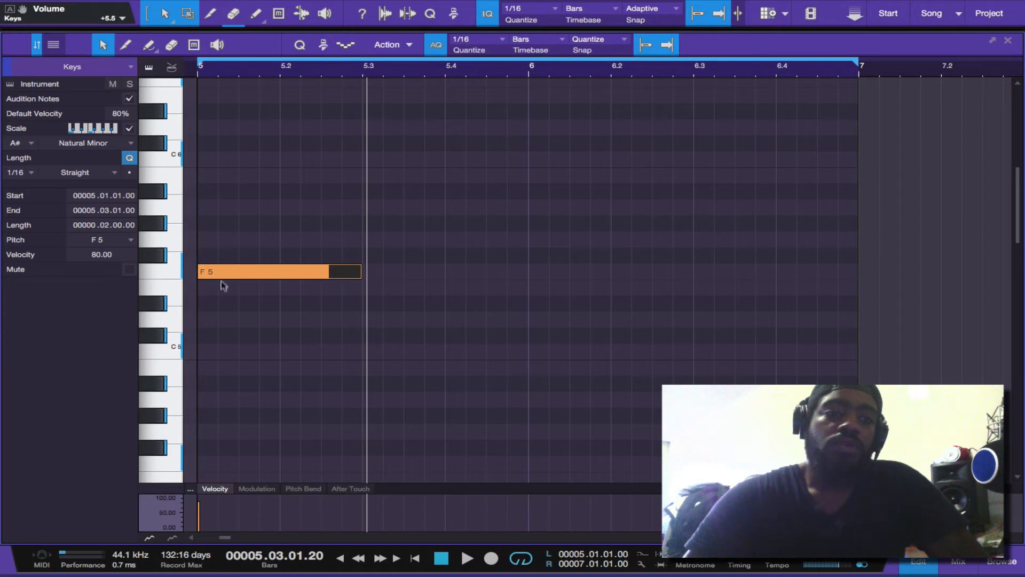
drag(221, 271, 221, 256)
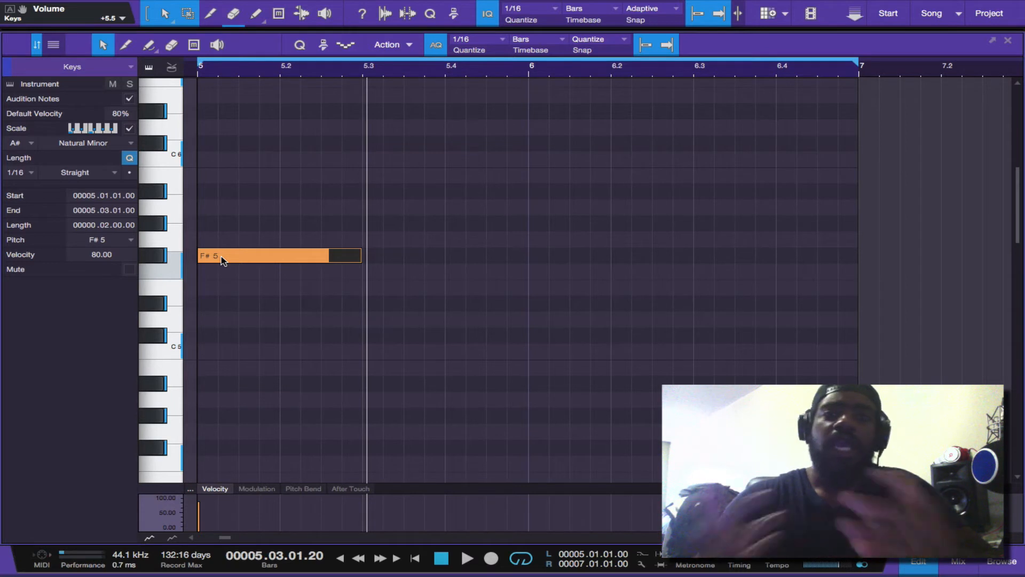
drag(224, 259, 228, 203)
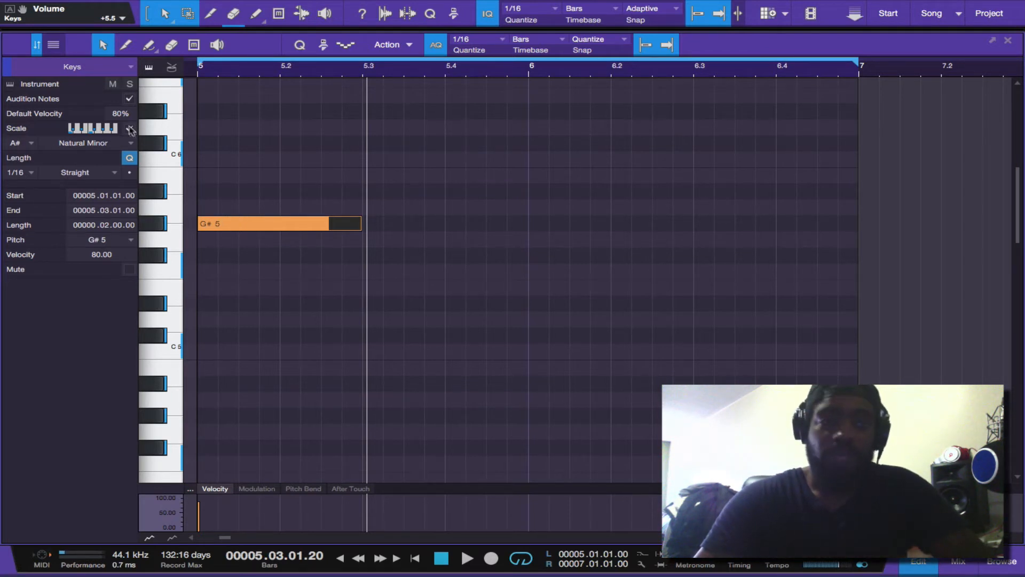
mouse_move(219, 225)
mouse_down()
mouse_move(219, 241)
mouse_move(219, 217)
mouse_up()
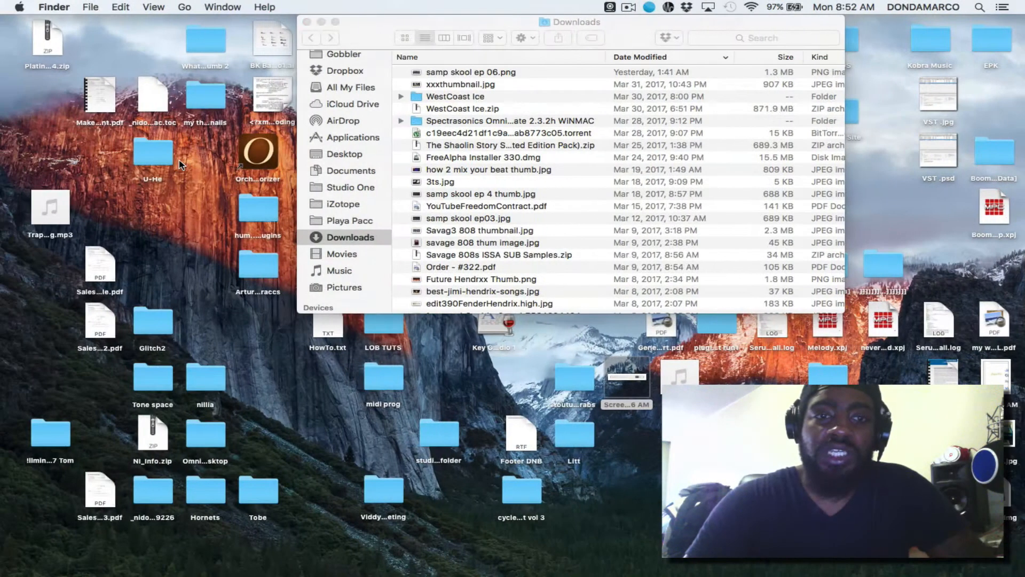
Switch to Finder and preview the desktop screenshot containing the viewer's question about piano roll scales
click(627, 389)
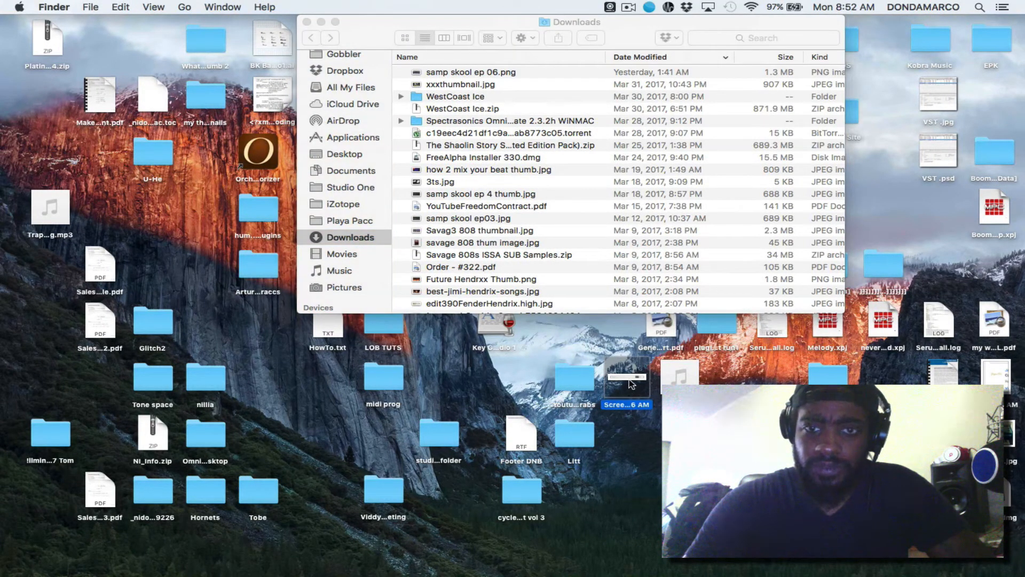
key(space)
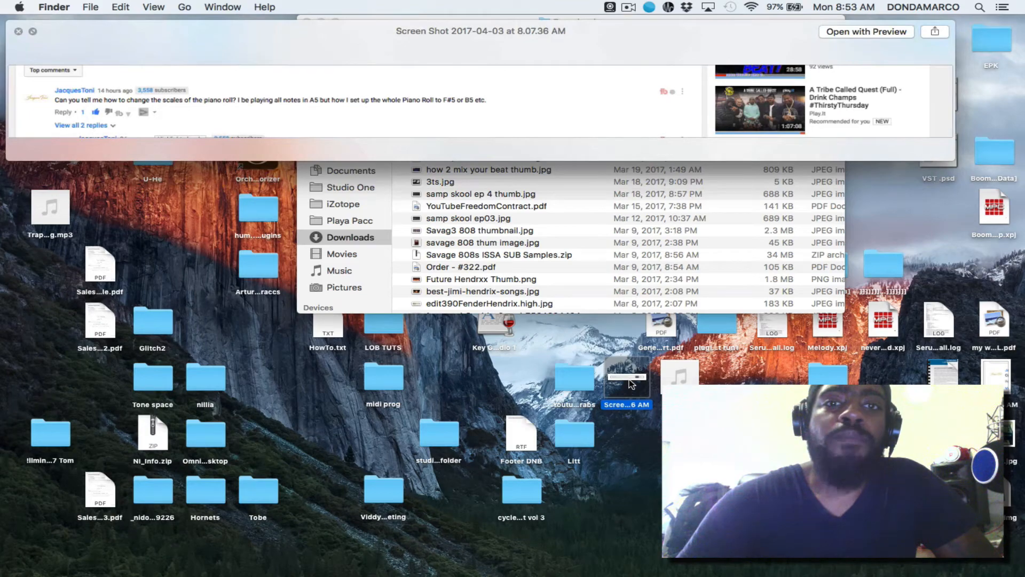
key(space)
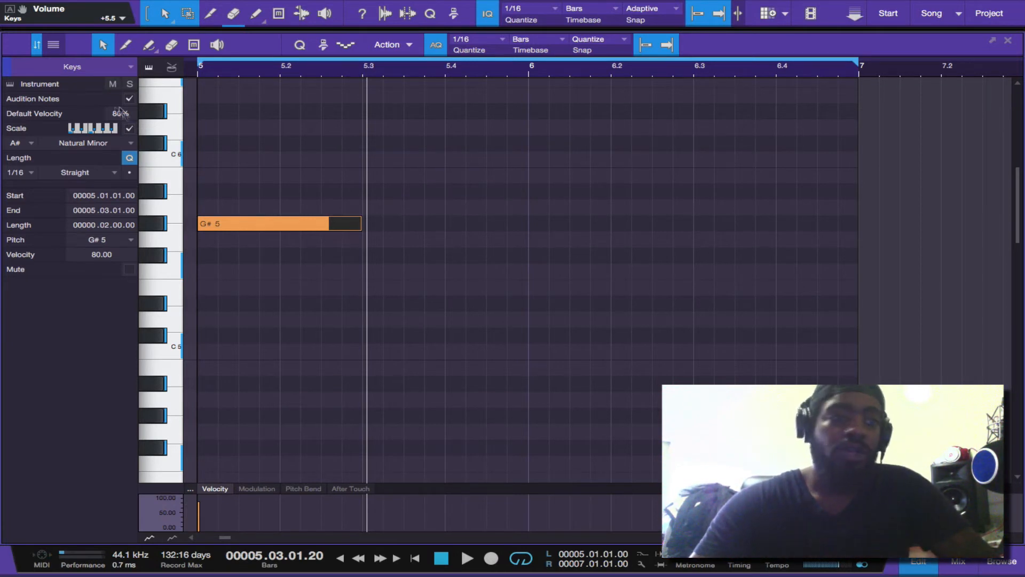
Return to the Studio One piano roll and set the scale's root note to F#, keeping Natural Minor
click(28, 145)
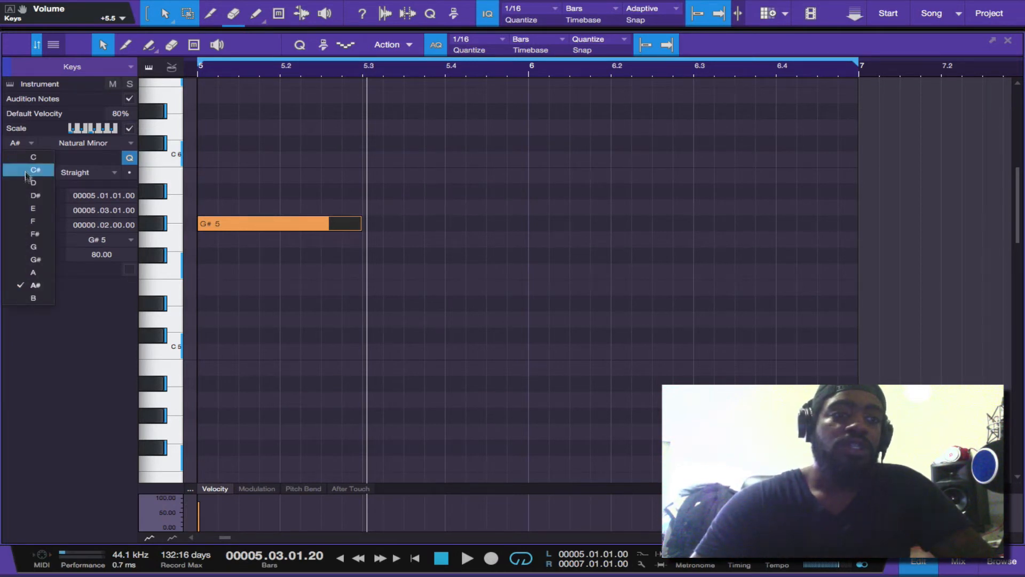
click(33, 235)
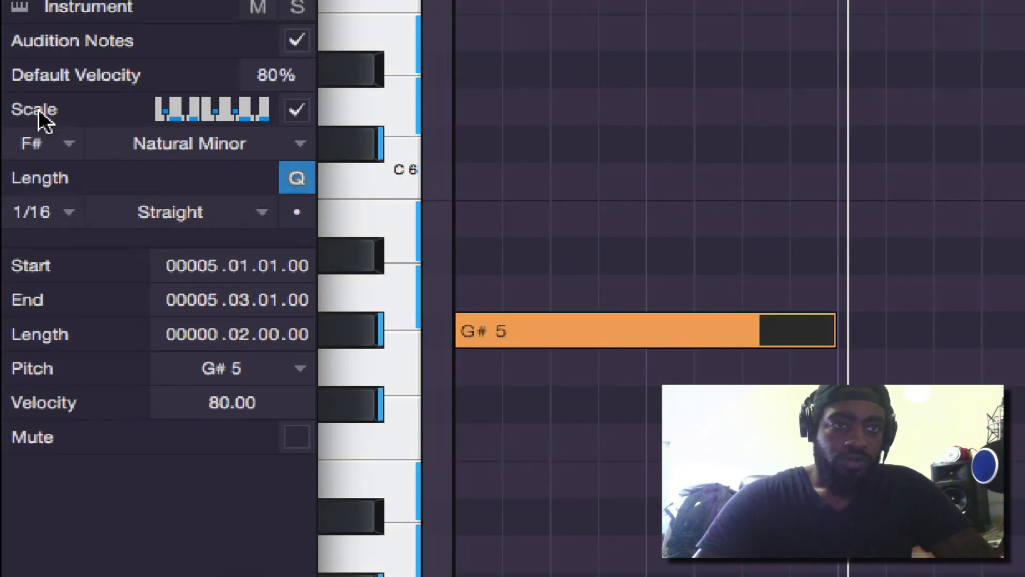
click(74, 143)
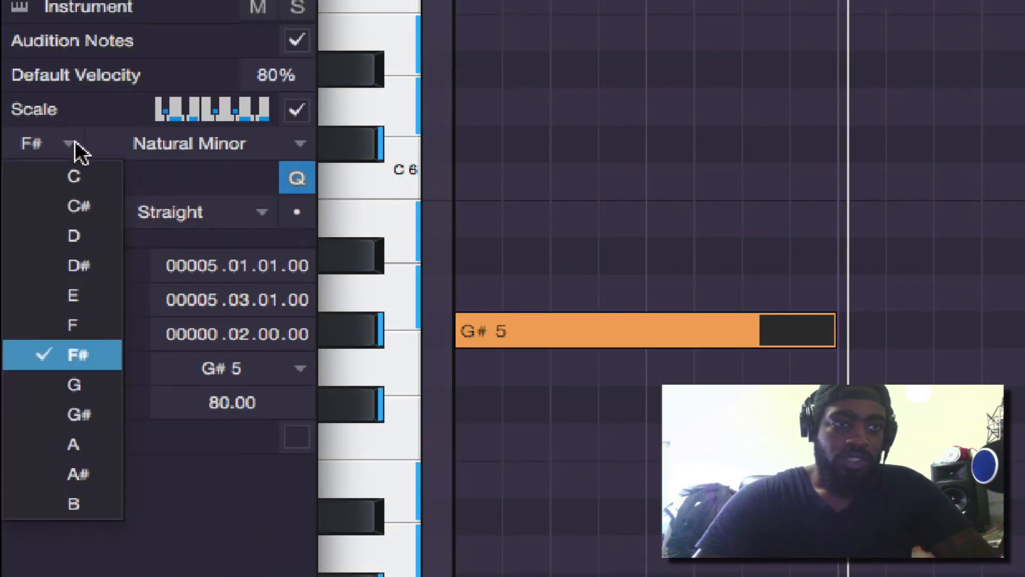
click(89, 353)
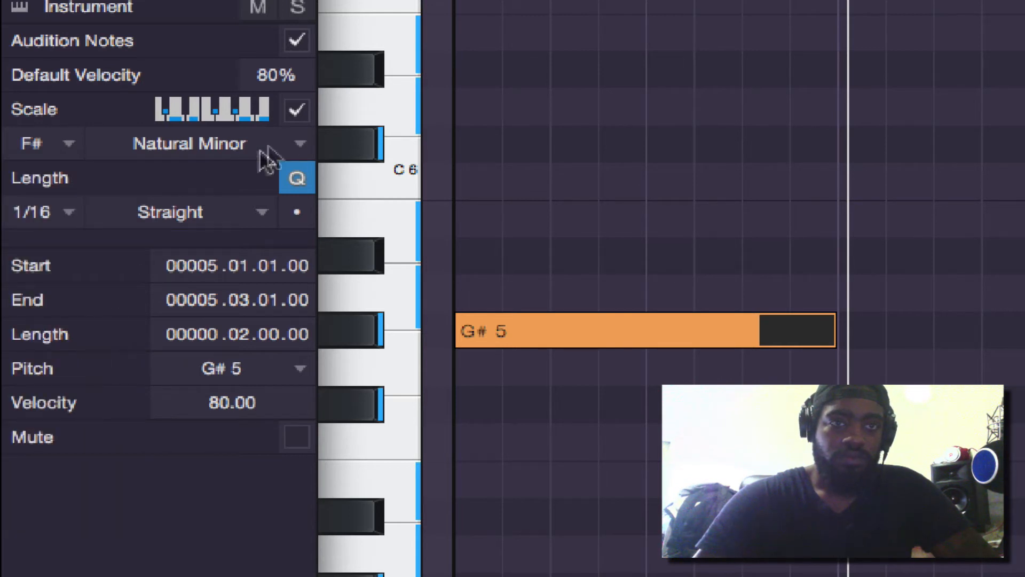
Switch the F# Natural Minor scale off and on several times, leaving it enabled
click(296, 110)
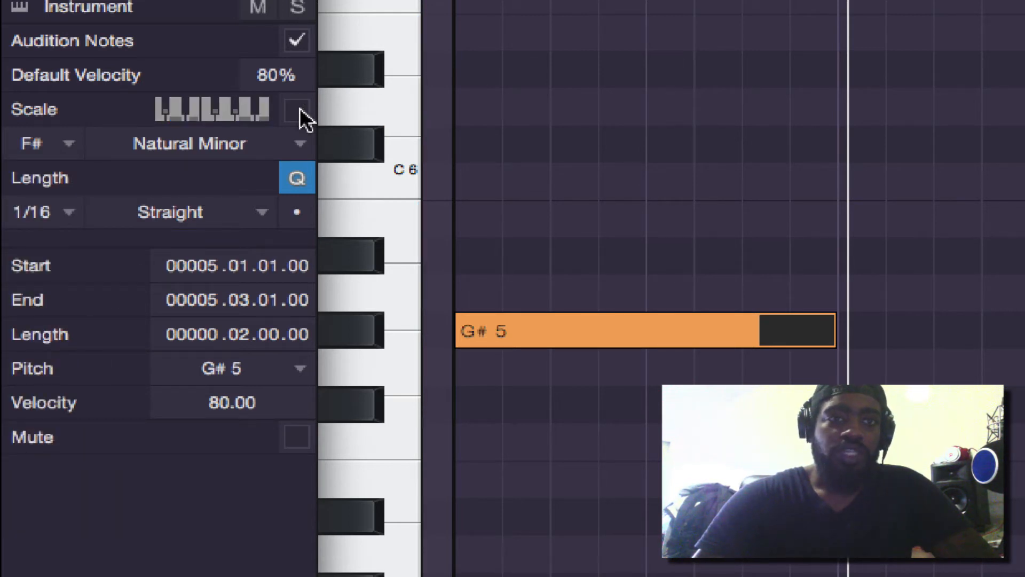
click(299, 110)
click(299, 110)
click(299, 109)
click(297, 111)
click(297, 110)
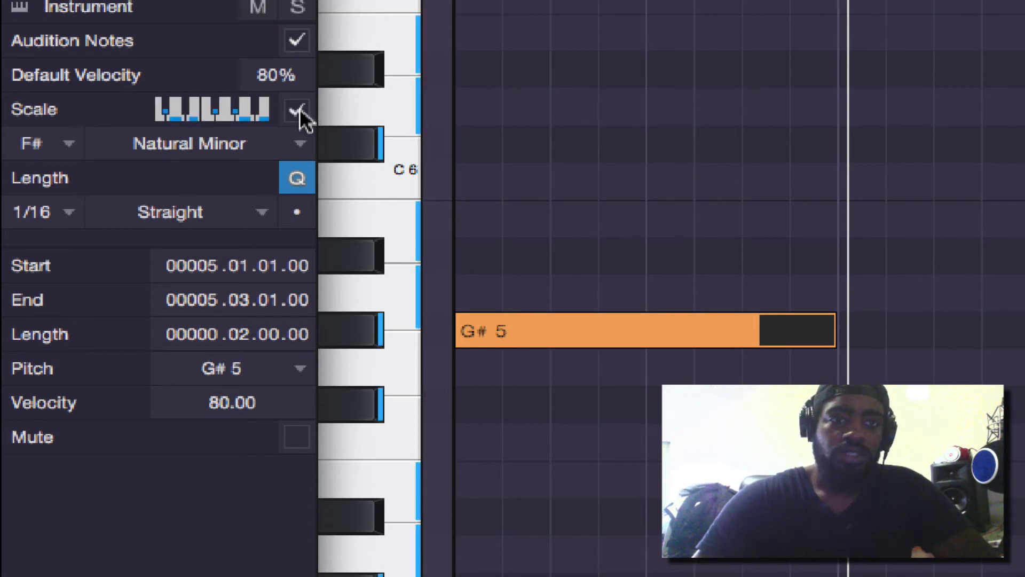
Switch the F# scale type between Chromatic and Major twice, ending on Major
click(299, 149)
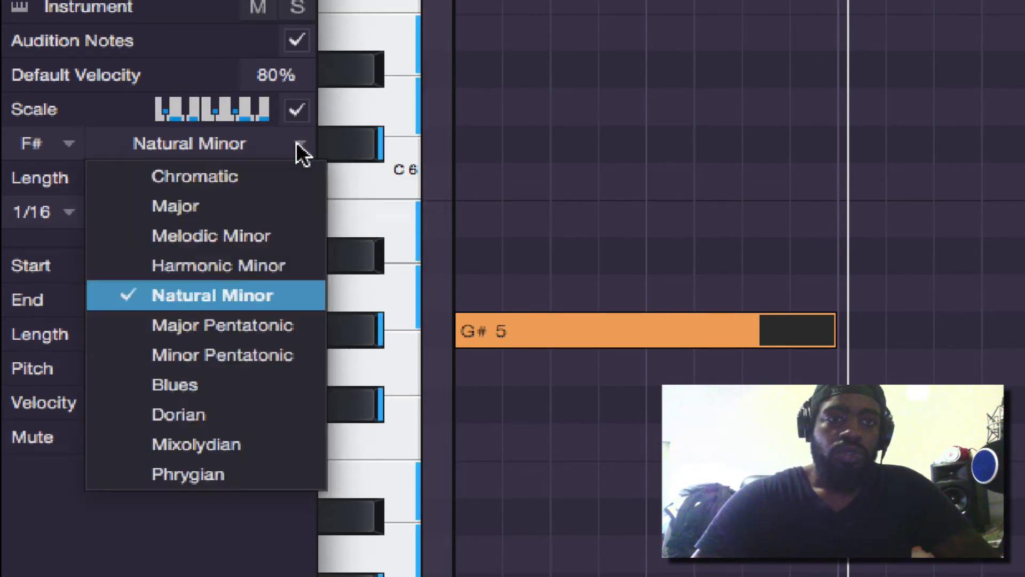
click(268, 174)
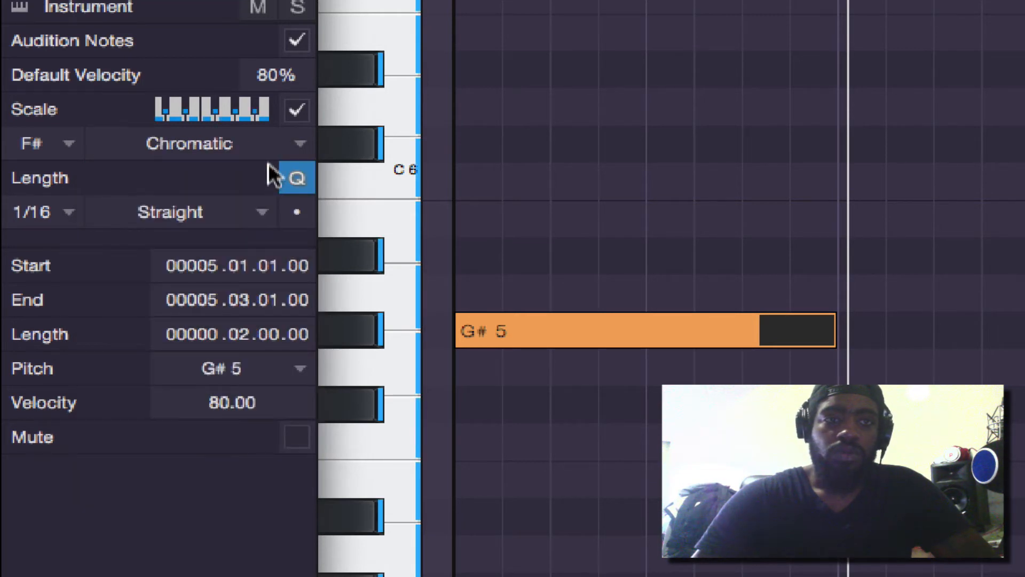
click(288, 143)
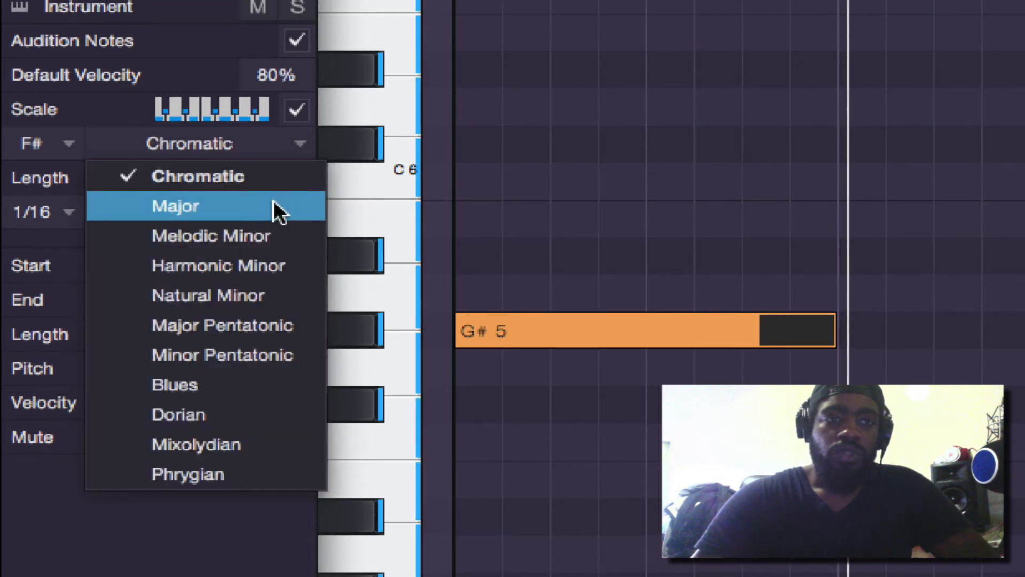
click(274, 202)
click(296, 145)
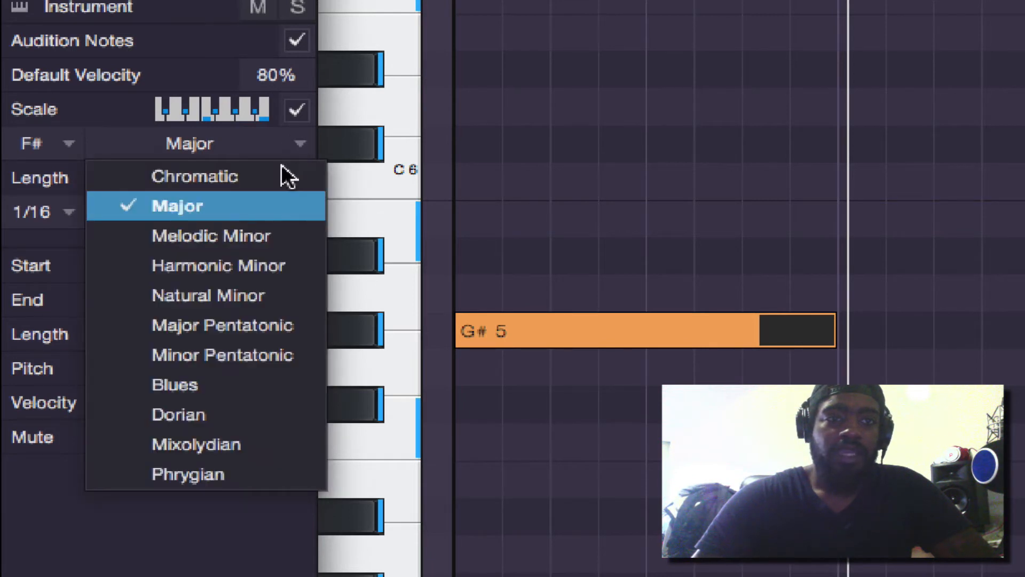
click(280, 170)
click(298, 143)
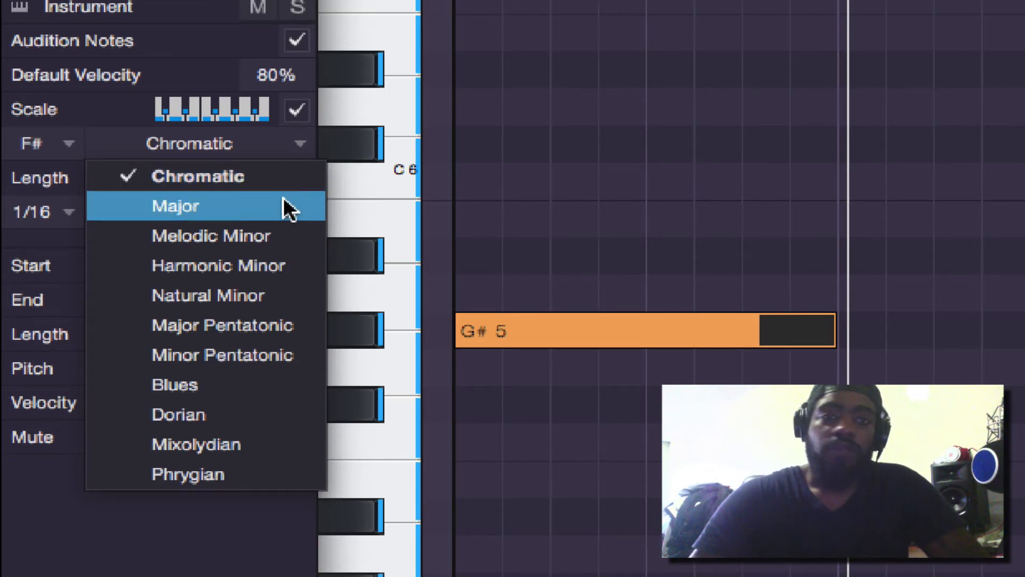
click(283, 201)
Try Harmonic Minor, Natural Minor and Minor Pentatonic as the F# scale type, and return it to Natural Minor
click(308, 147)
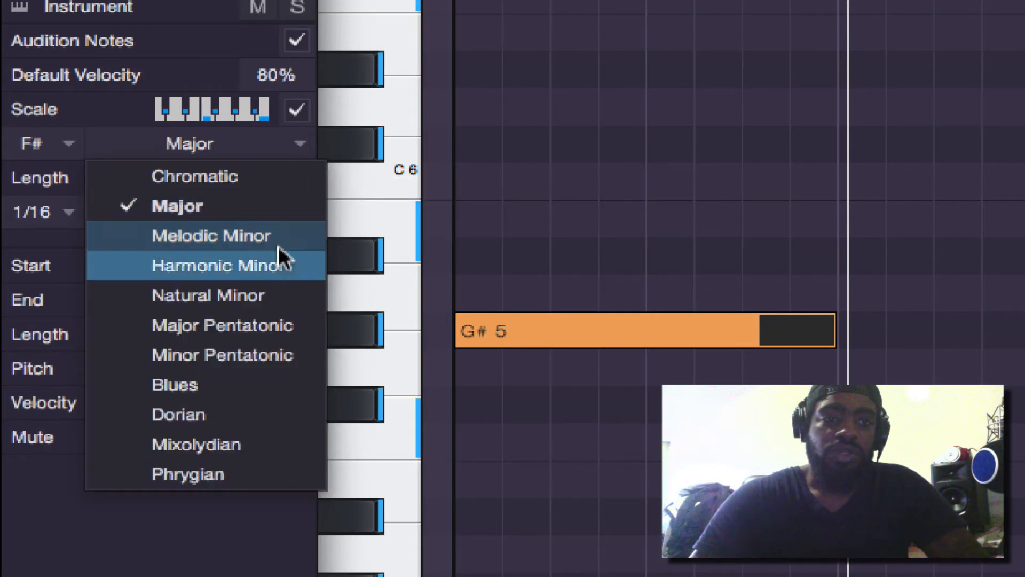
click(278, 265)
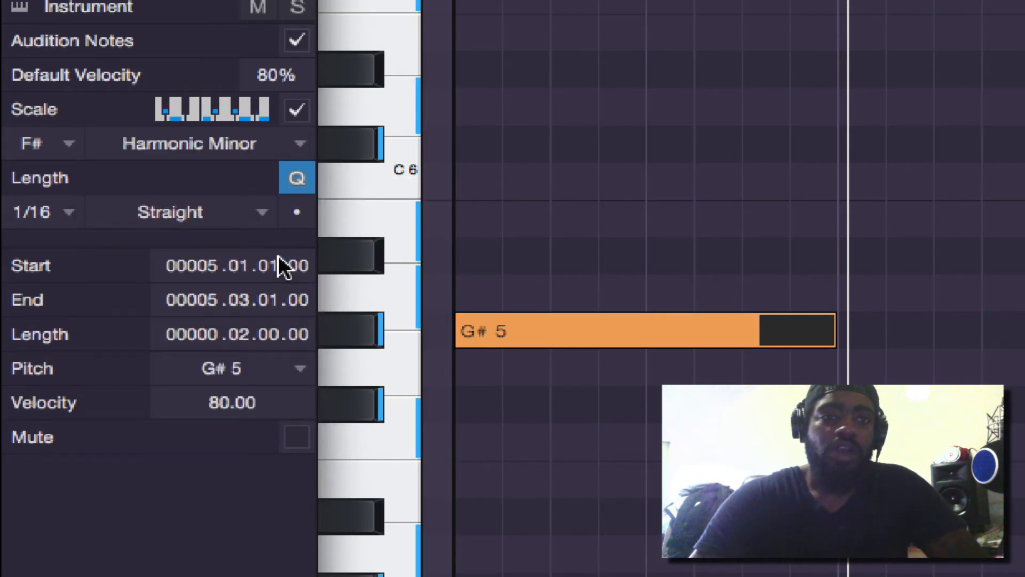
click(279, 142)
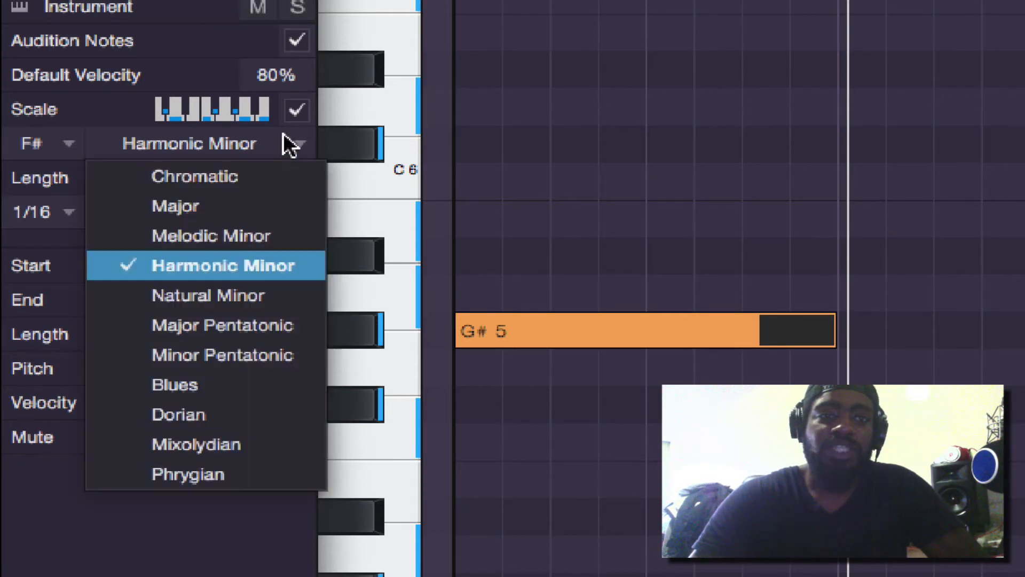
click(246, 294)
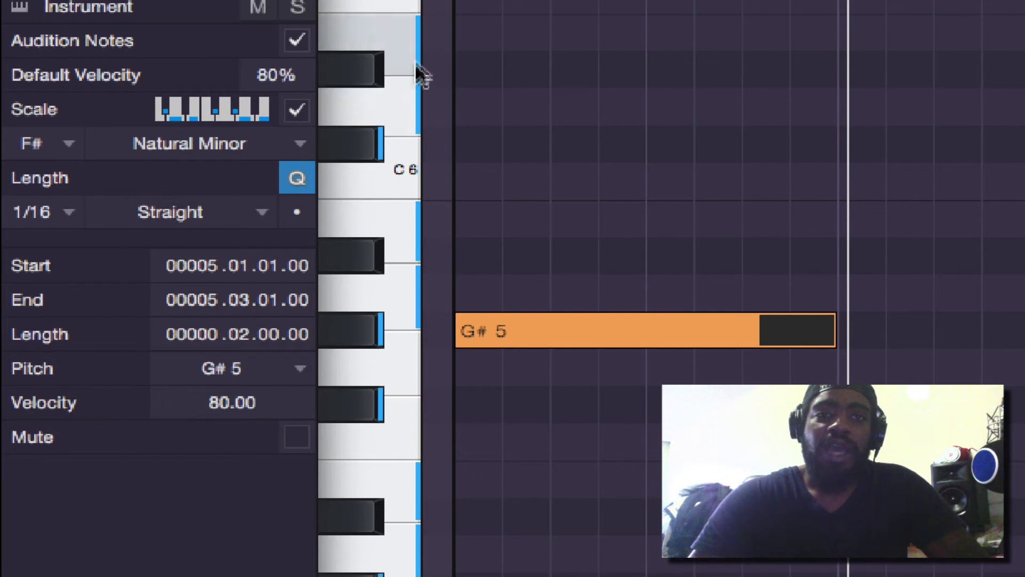
click(244, 150)
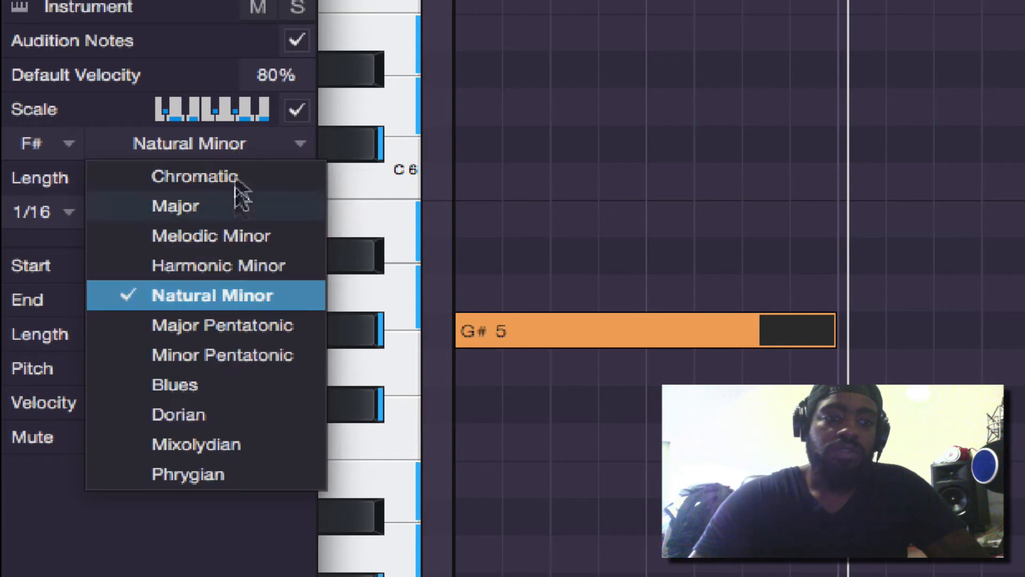
click(242, 359)
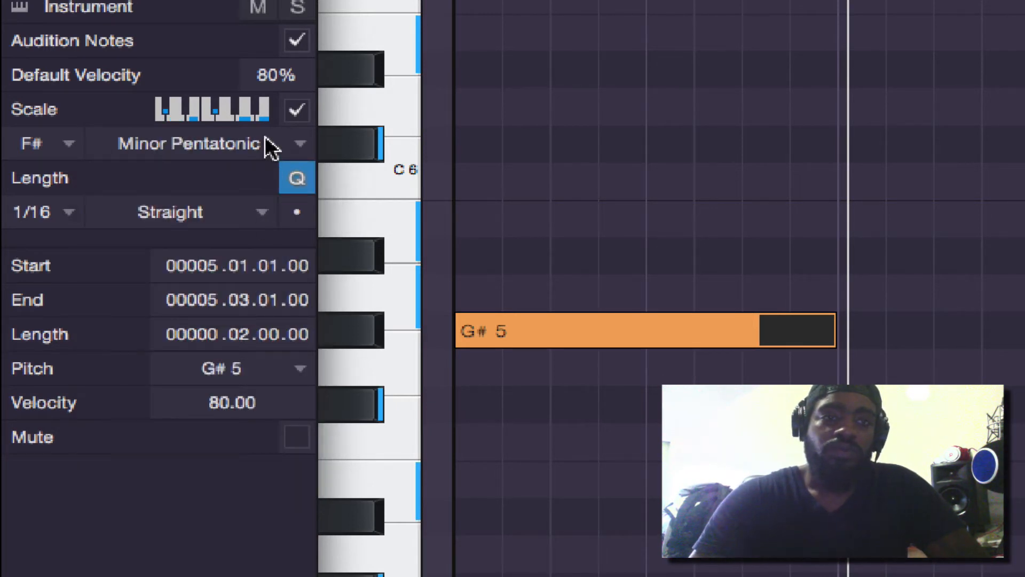
click(268, 145)
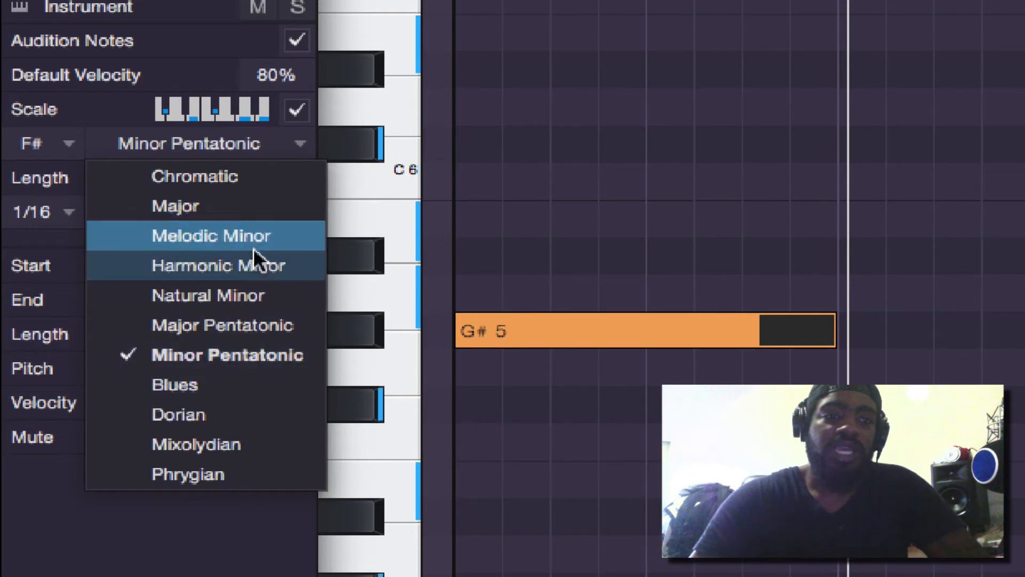
click(261, 295)
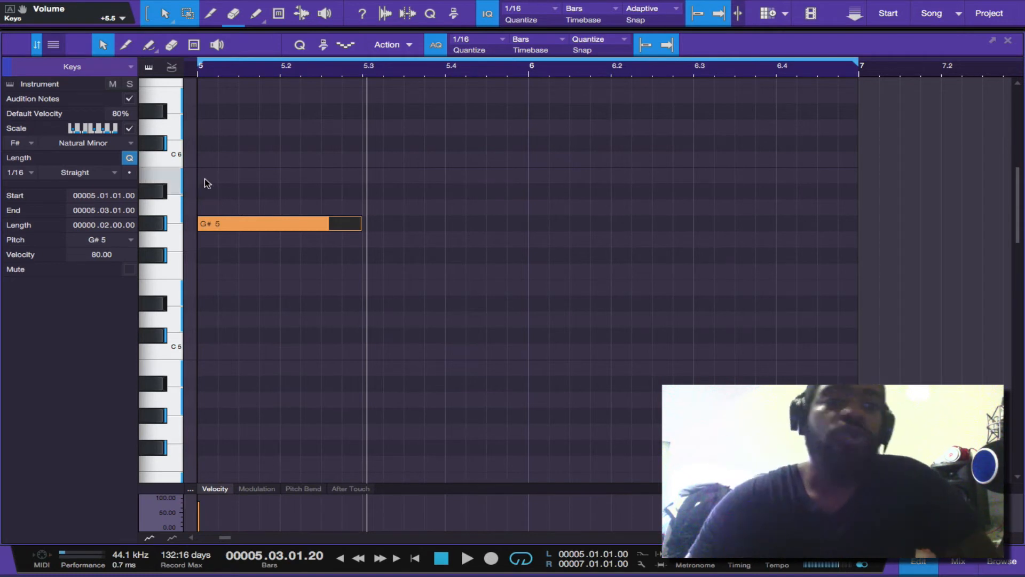
Move the G#5 note through the in-scale pitches F#5, B4, C#6 and B5, and leave it on F#5
click(270, 224)
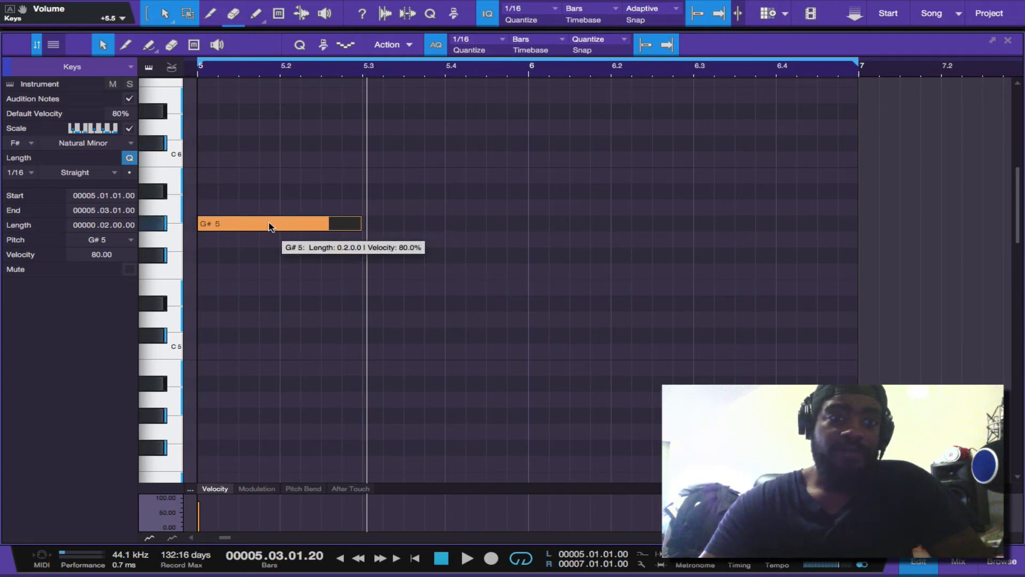
drag(270, 227, 267, 241)
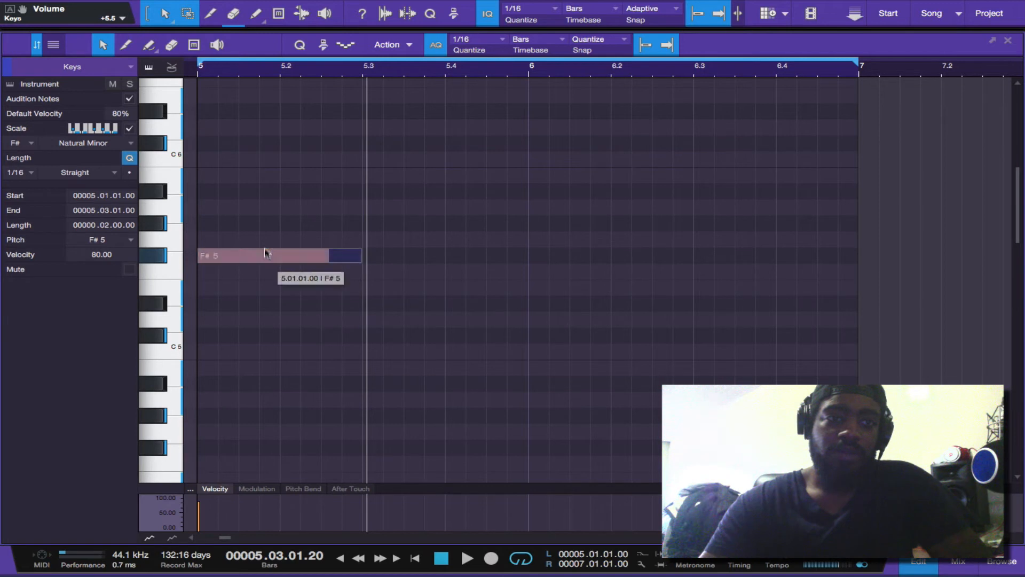
mouse_move(264, 254)
mouse_down()
mouse_move(261, 219)
mouse_move(261, 245)
mouse_up()
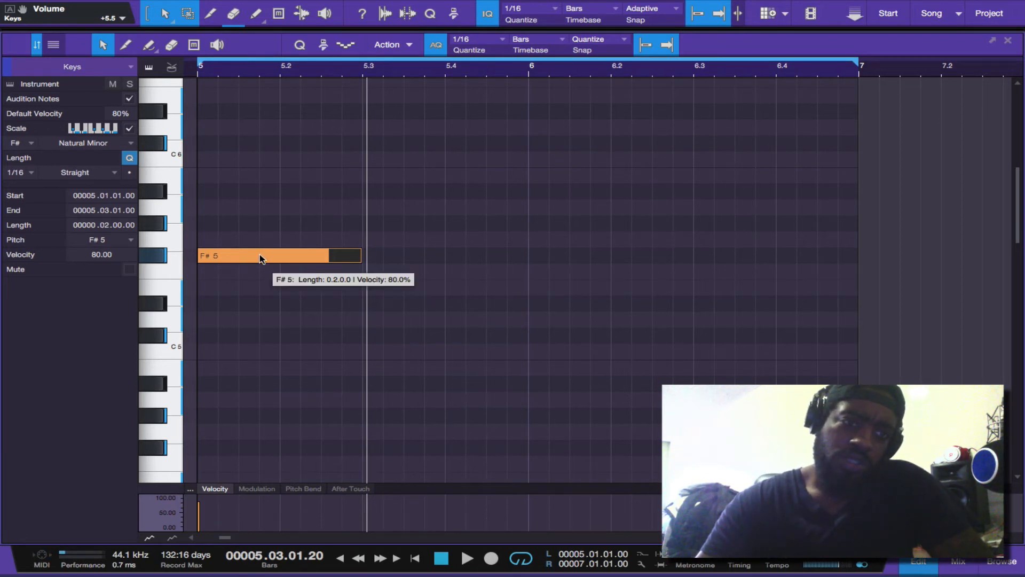
drag(259, 255, 257, 366)
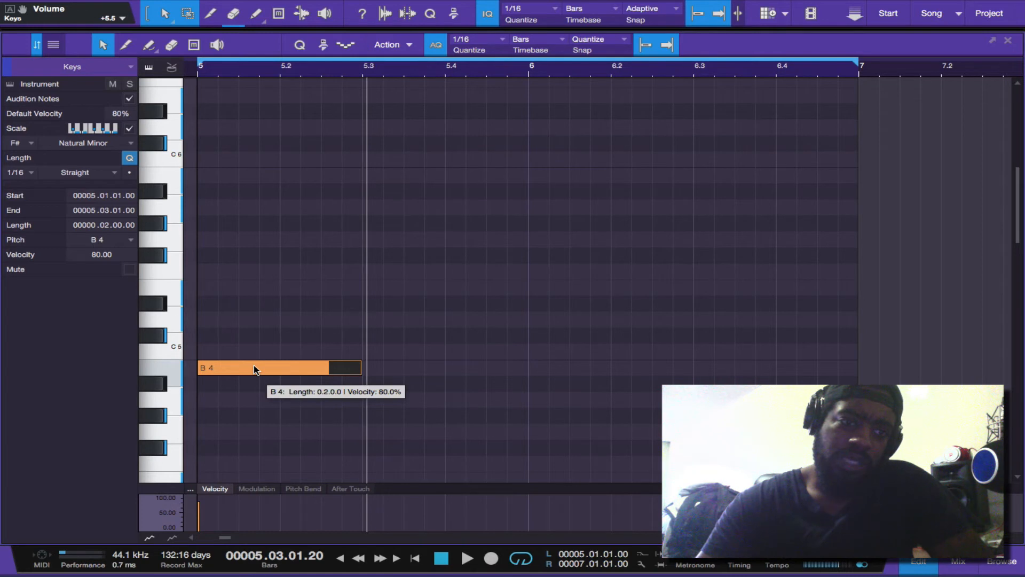
drag(256, 368, 258, 145)
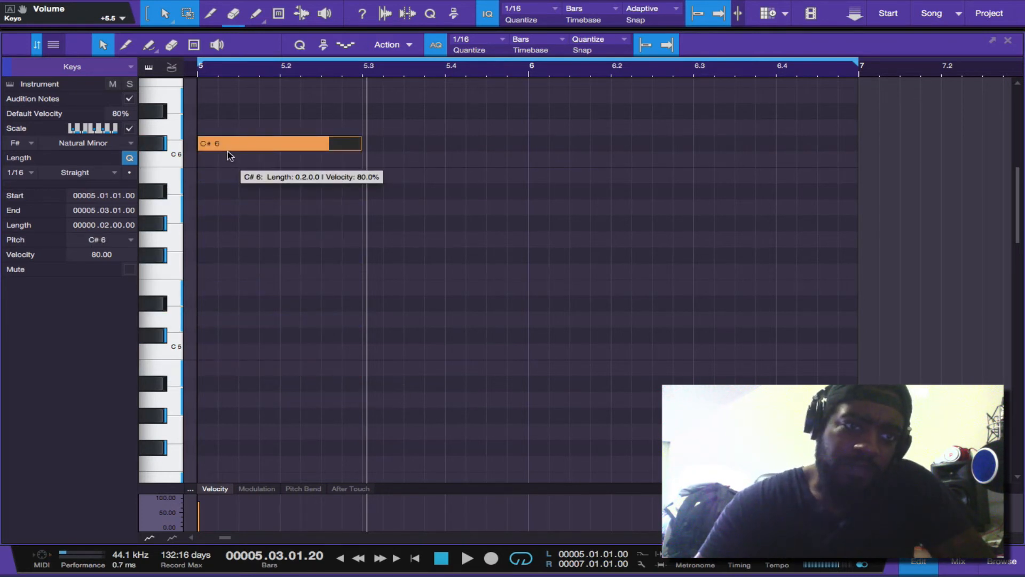
drag(228, 150, 227, 179)
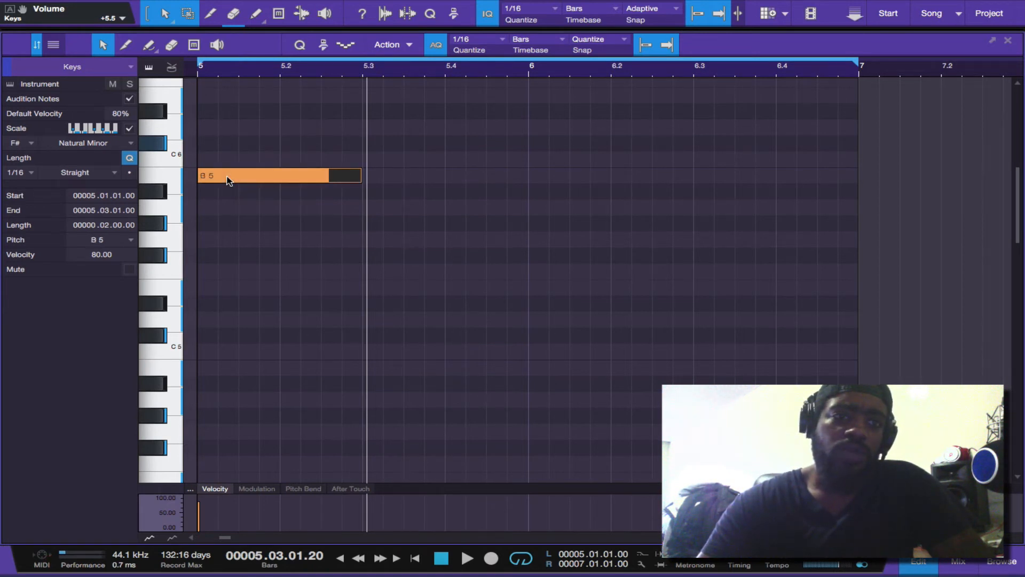
drag(228, 180, 229, 247)
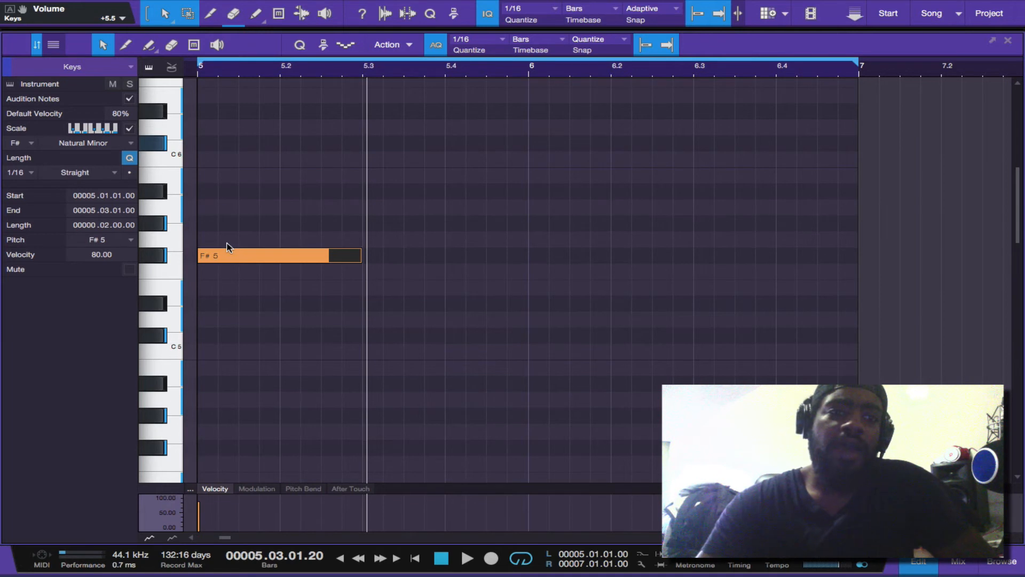
Play back the single F#5 note and stop playback
click(439, 561)
key(space)
click(438, 562)
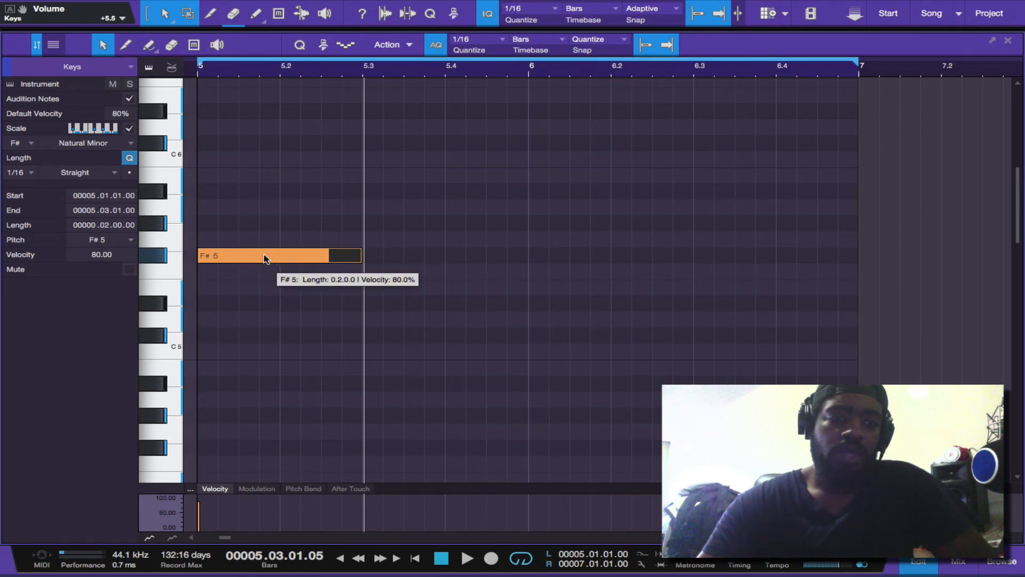
Build a chord at bar 5 by duplicating the F#5 note to A5 and that copy to C#6
drag(263, 254, 264, 225)
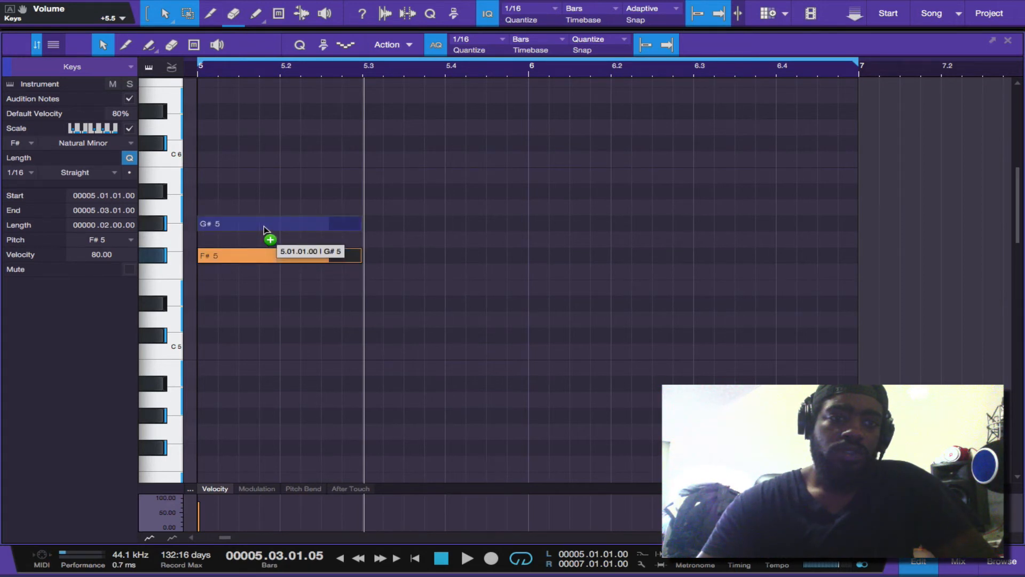
mouse_move(264, 226)
mouse_down()
mouse_move(265, 242)
mouse_move(266, 212)
mouse_up()
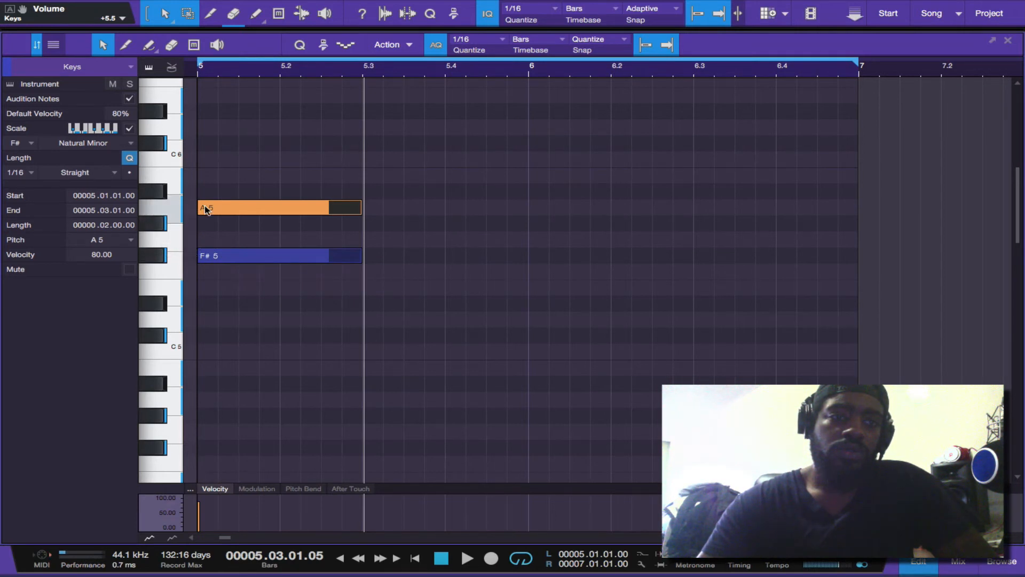
drag(206, 210, 203, 148)
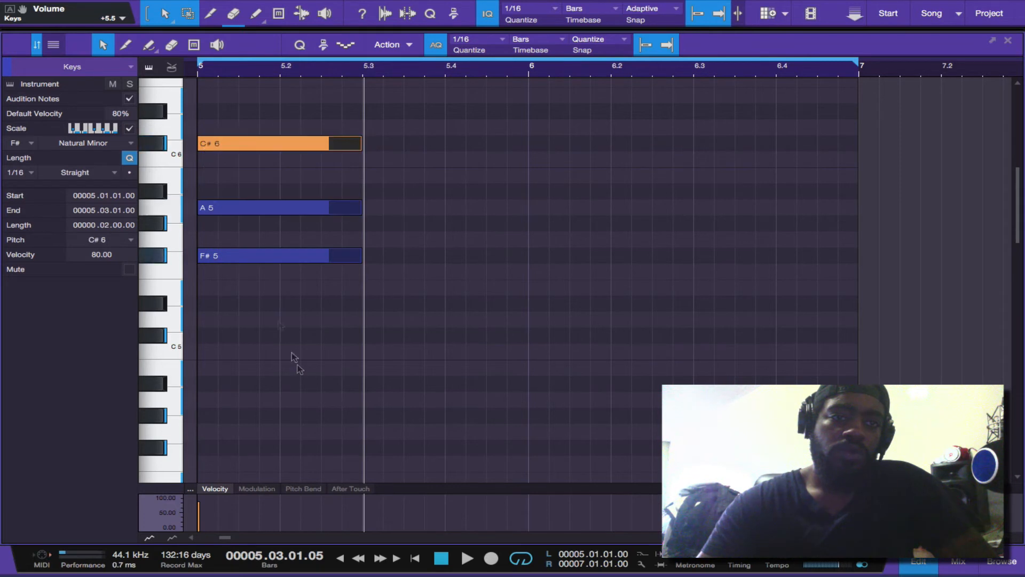
Place the playhead at bar 5 and play back the F#5, A5 and C#6 chord
double_click(442, 557)
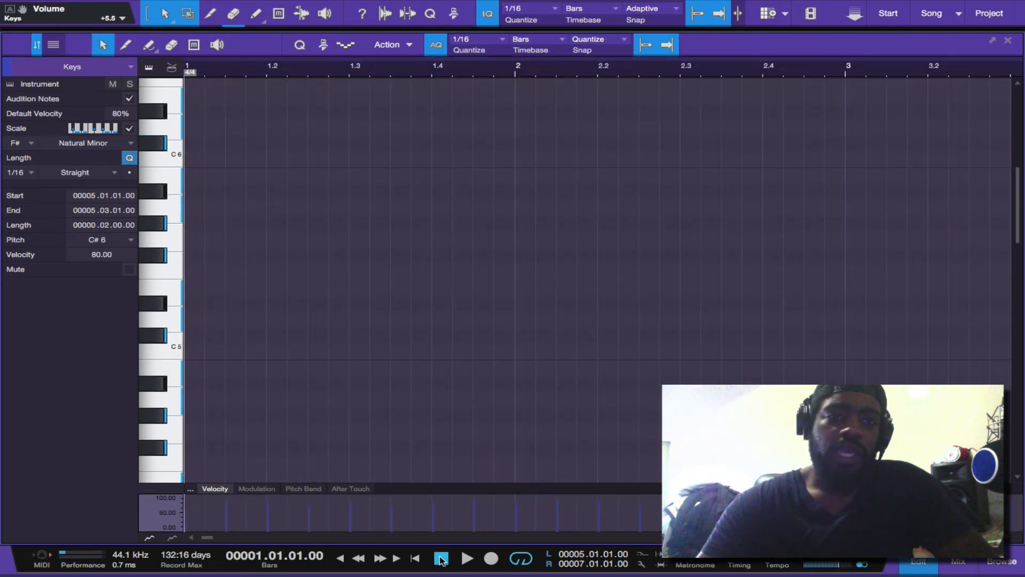
scroll(466, 415, down, 5)
scroll(466, 415, down, 2)
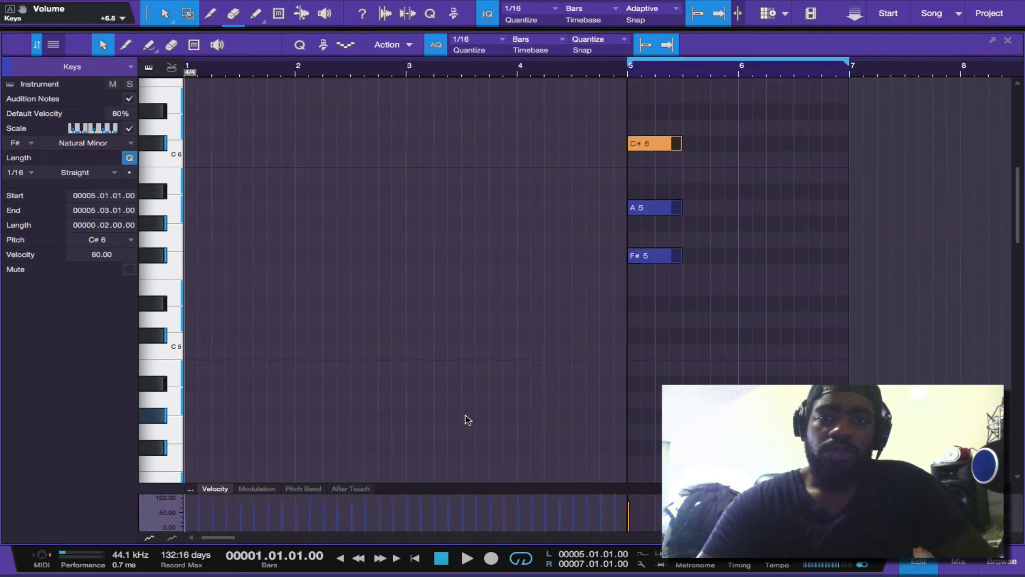
click(628, 67)
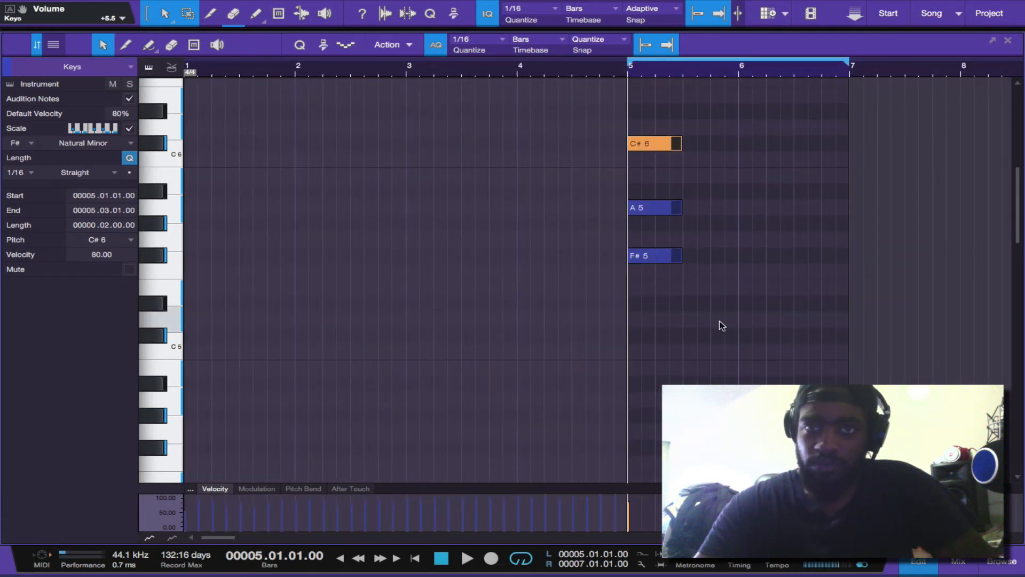
scroll(719, 322, right, 5)
scroll(521, 289, up, 5)
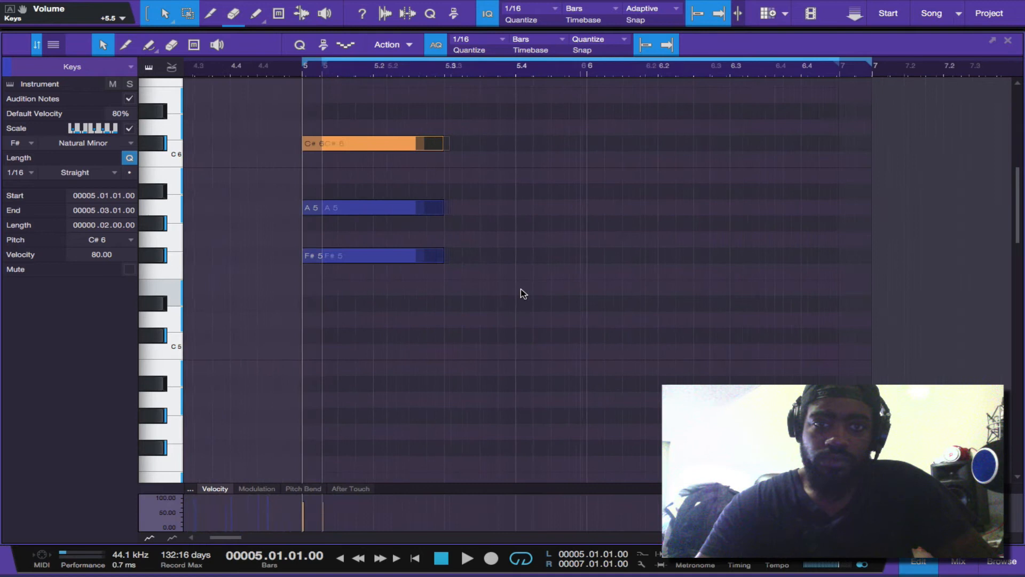
scroll(521, 289, up, 5)
scroll(521, 289, down, 4)
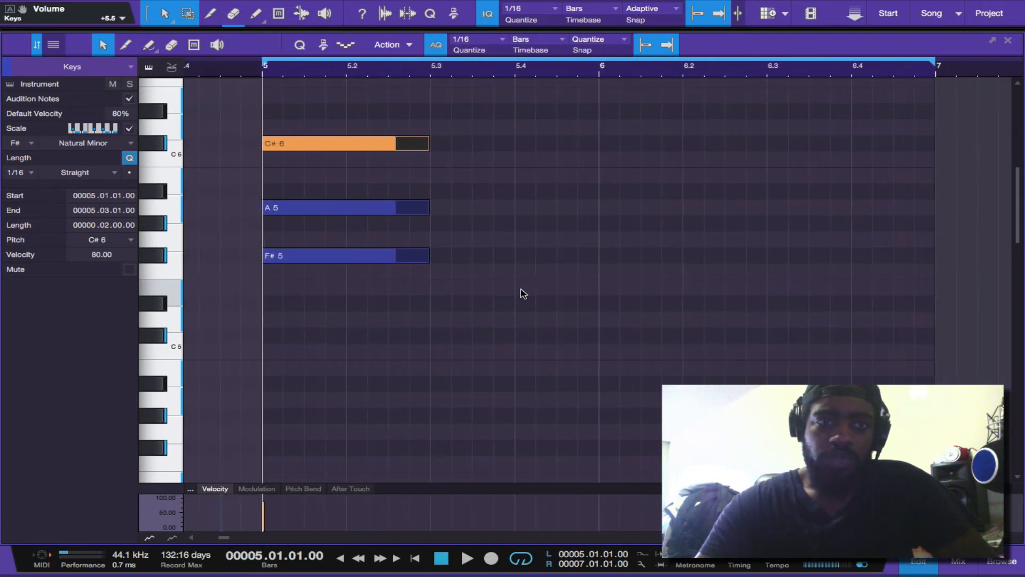
scroll(523, 293, up, 1)
key(space)
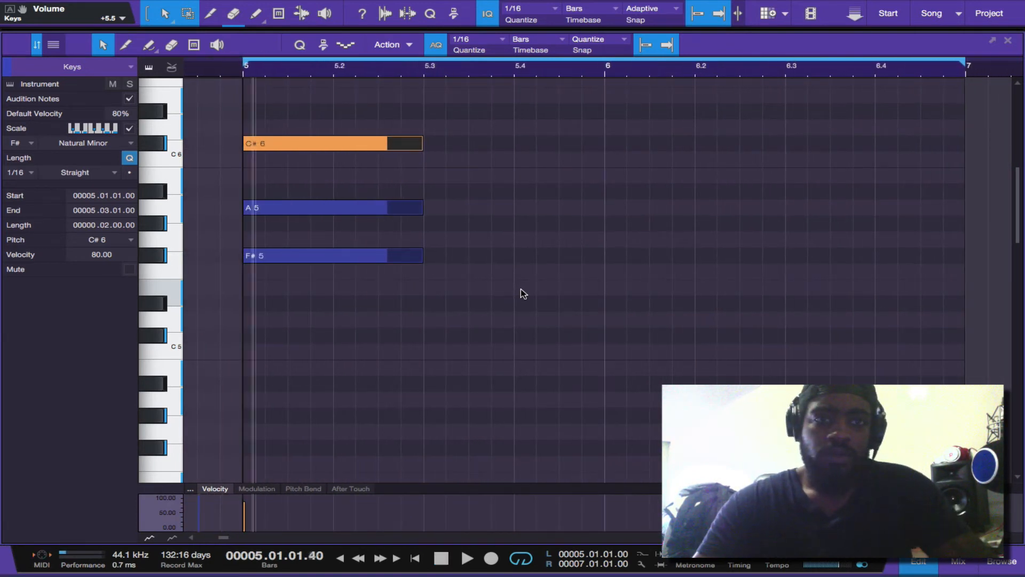
key(space)
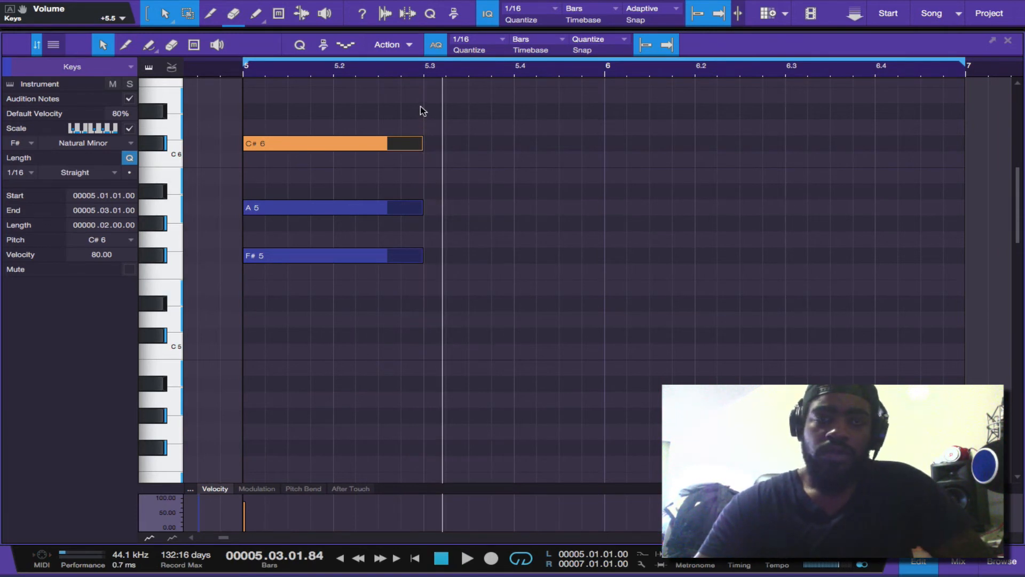
Duplicate only the chord's C#6 note up to D6 at bar 5
drag(423, 104, 351, 260)
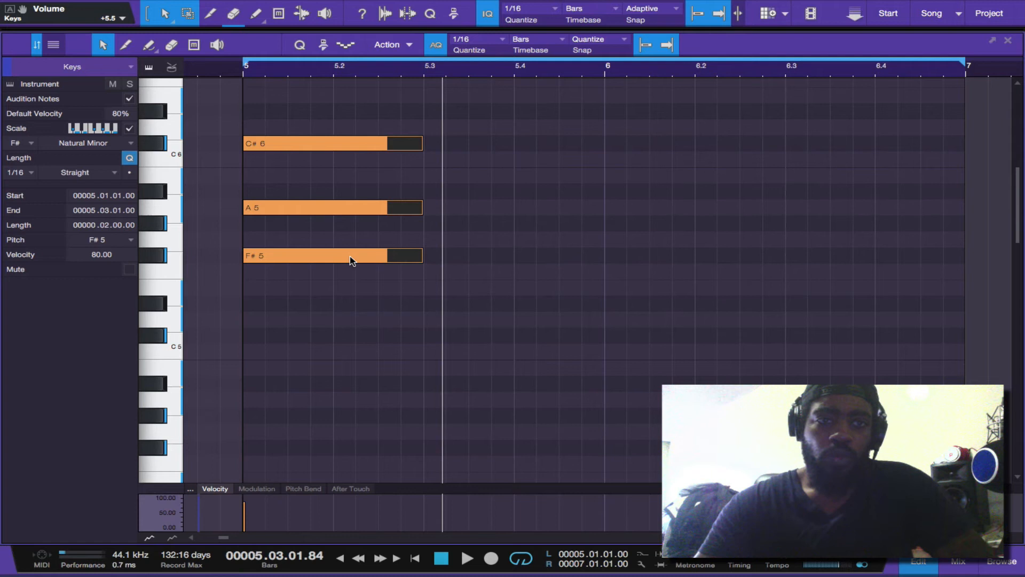
click(448, 278)
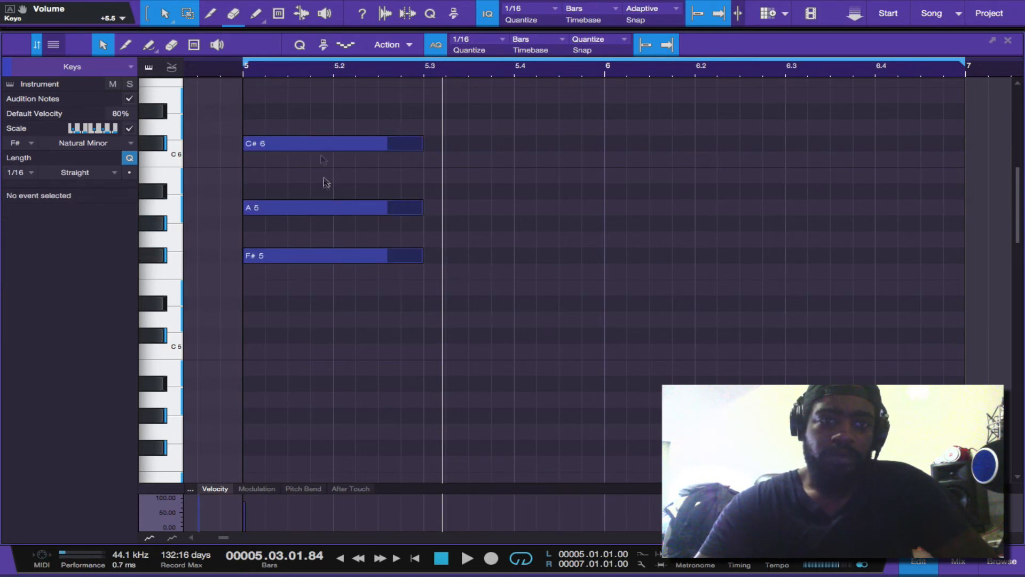
click(319, 143)
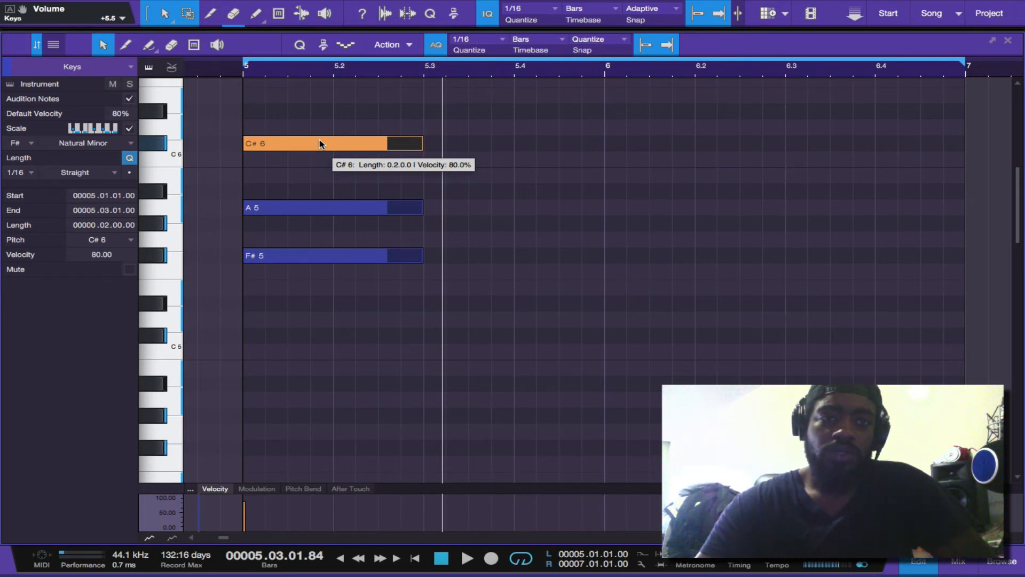
drag(319, 140, 319, 123)
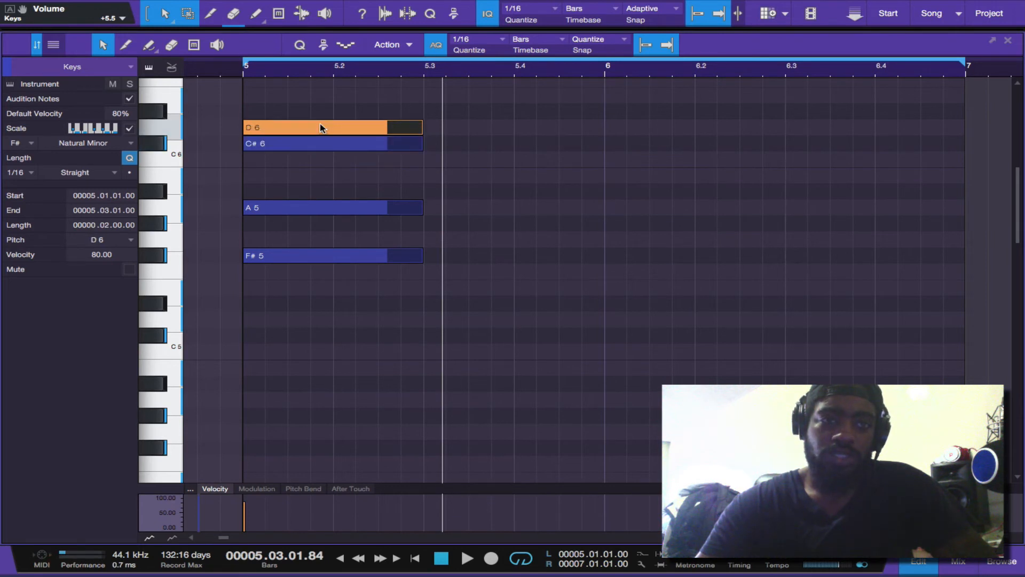
Undo the D6 copy and duplicate the whole F#5, A5 and C#6 chord to 5.3
key(ctrl+z)
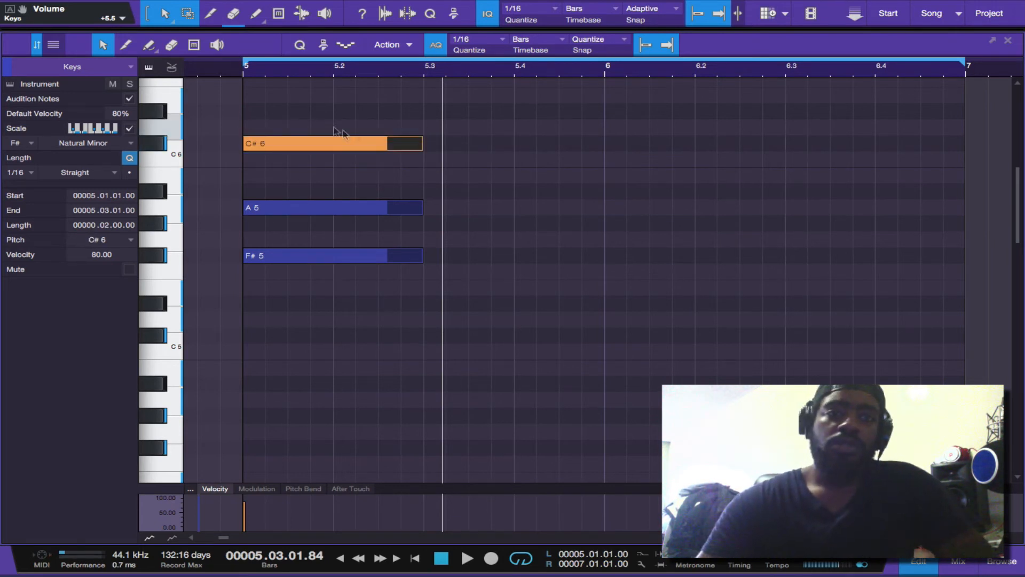
drag(388, 118, 341, 303)
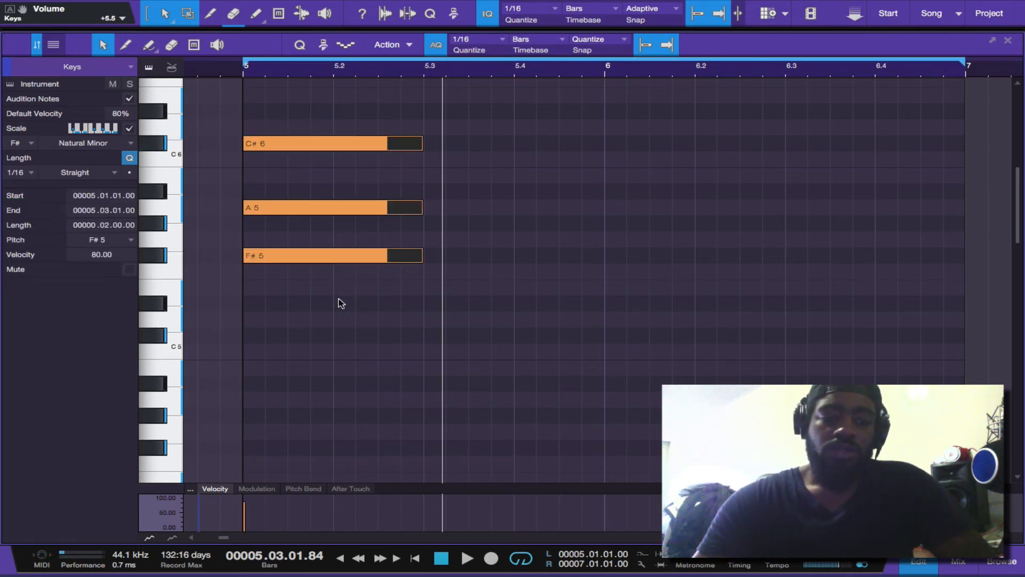
key(d)
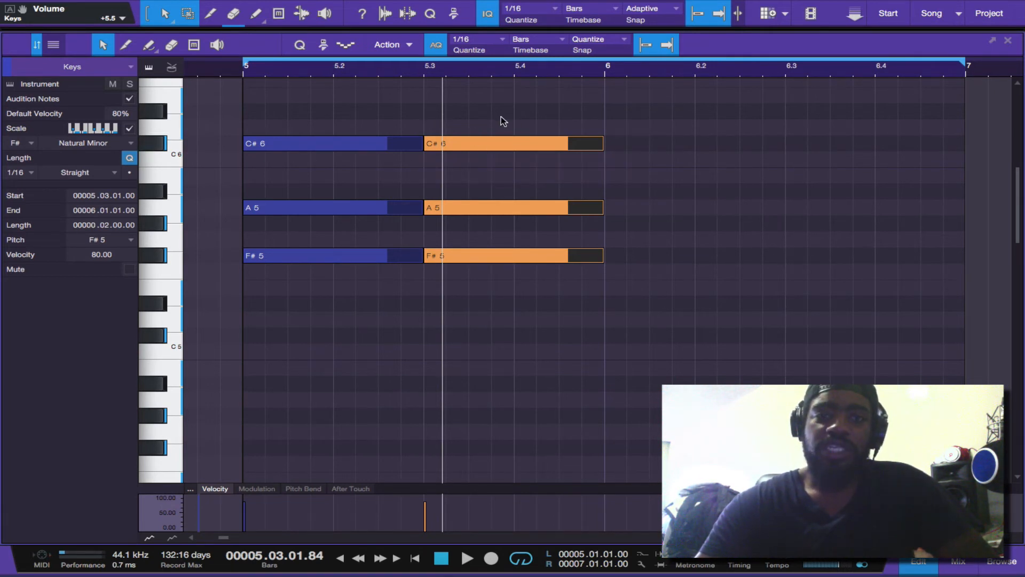
Lower the duplicated chord at 5.3 within the scale so its notes are E5, F#5 and B5
drag(369, 120, 367, 303)
drag(534, 109, 451, 310)
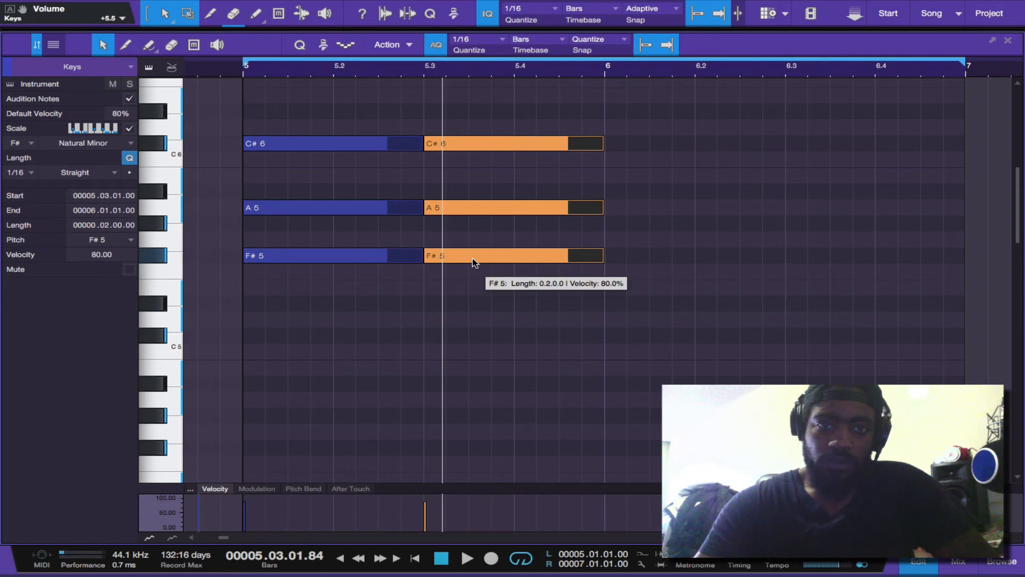
drag(473, 265, 473, 275)
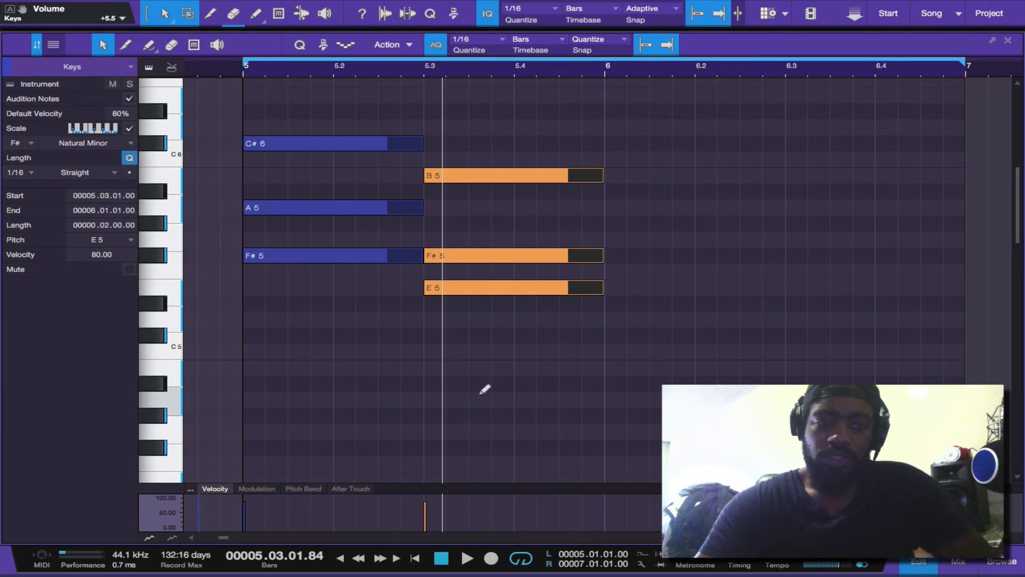
key(ctrl+z)
drag(482, 261, 482, 282)
Play back the two chords from bar 5 and stop playback
click(439, 557)
key(space)
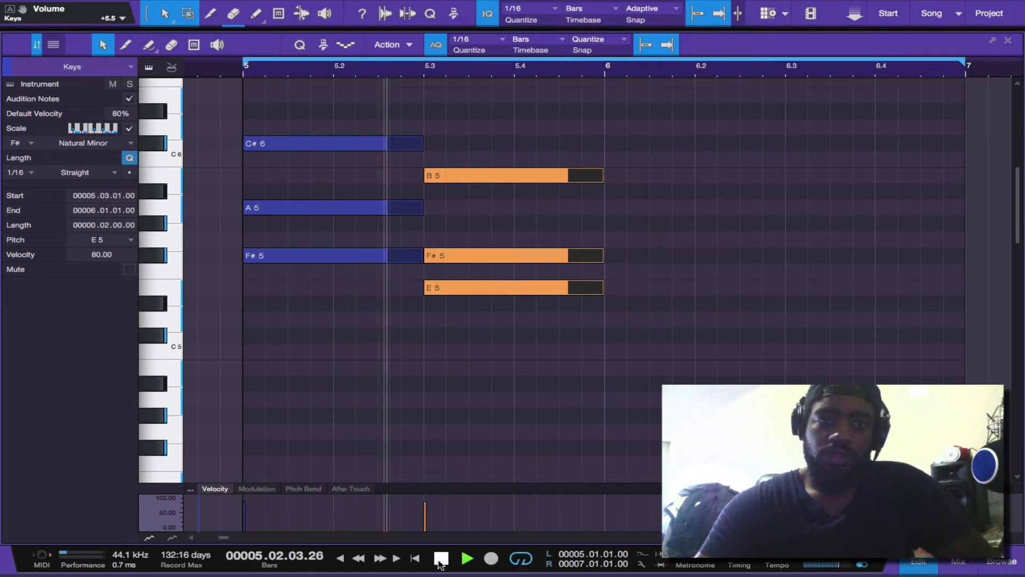
click(439, 561)
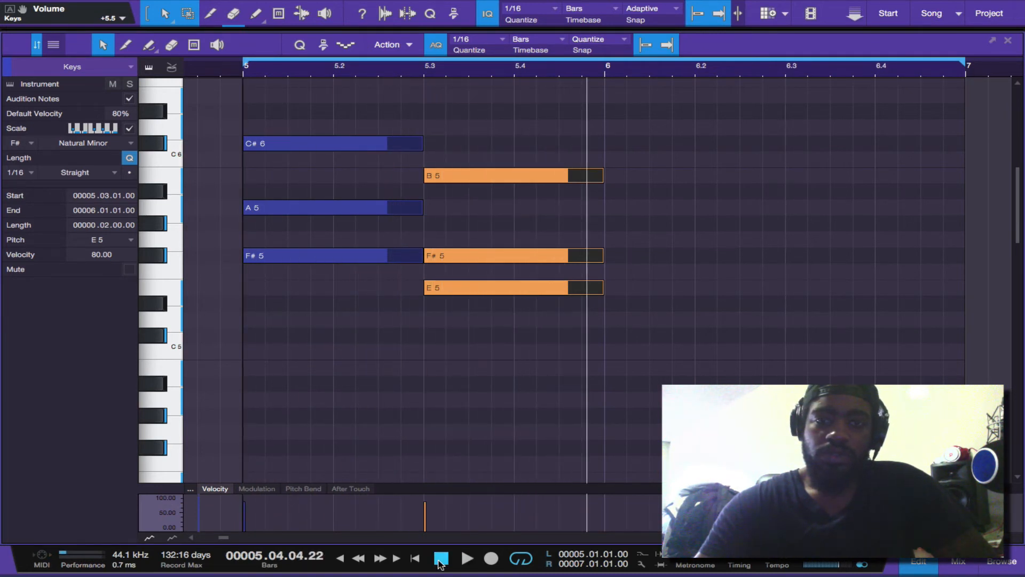
Duplicate the 5.3 chord to bar 6, lower it to D5, E5 and A5, and play back the progression
key(d)
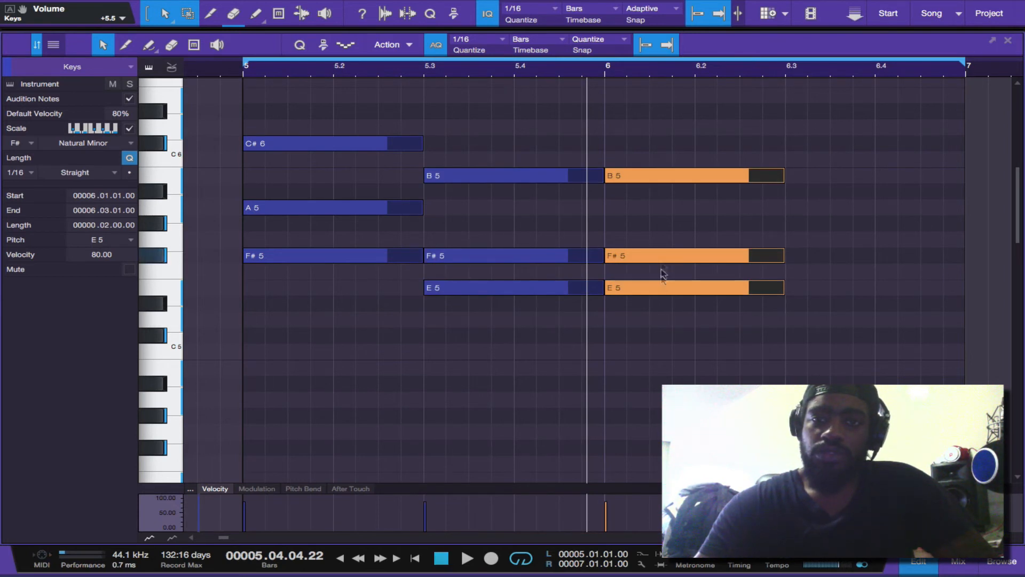
drag(664, 291, 663, 300)
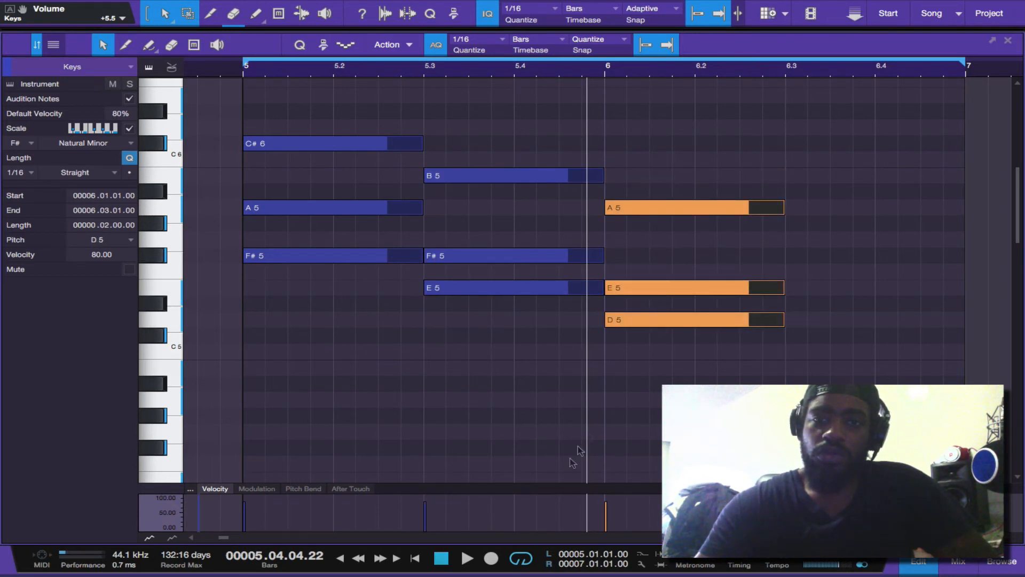
click(440, 557)
key(space)
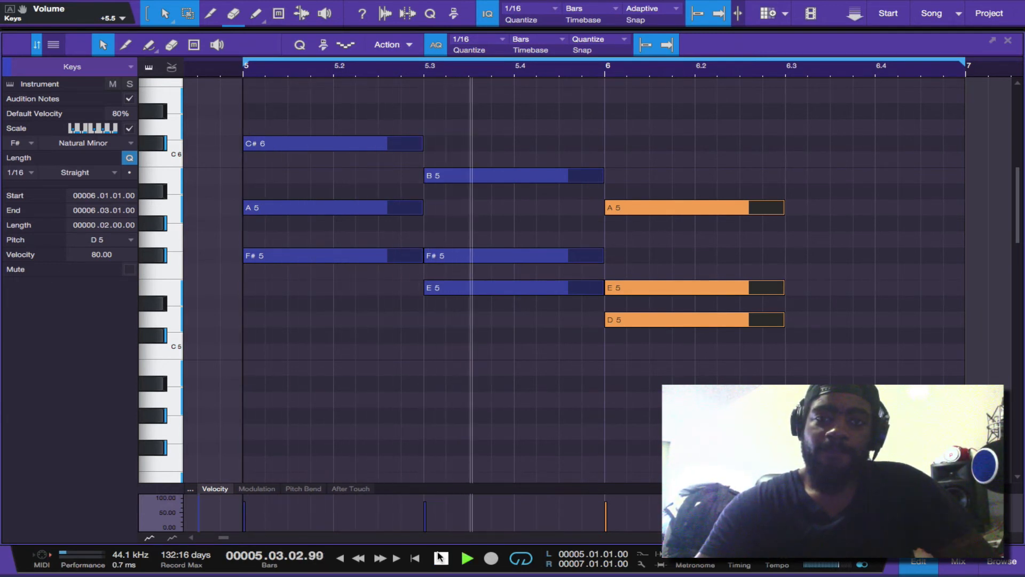
click(440, 557)
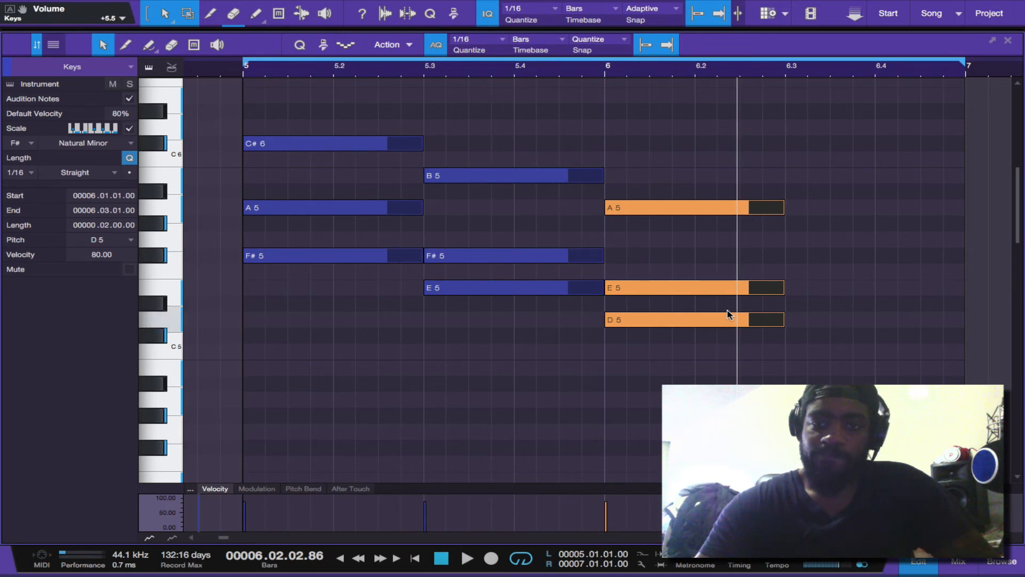
Duplicate the bar 6 chord to 6.3, lower it to C#5, D5 and G#5, and play back the progression
key(ctrl+d)
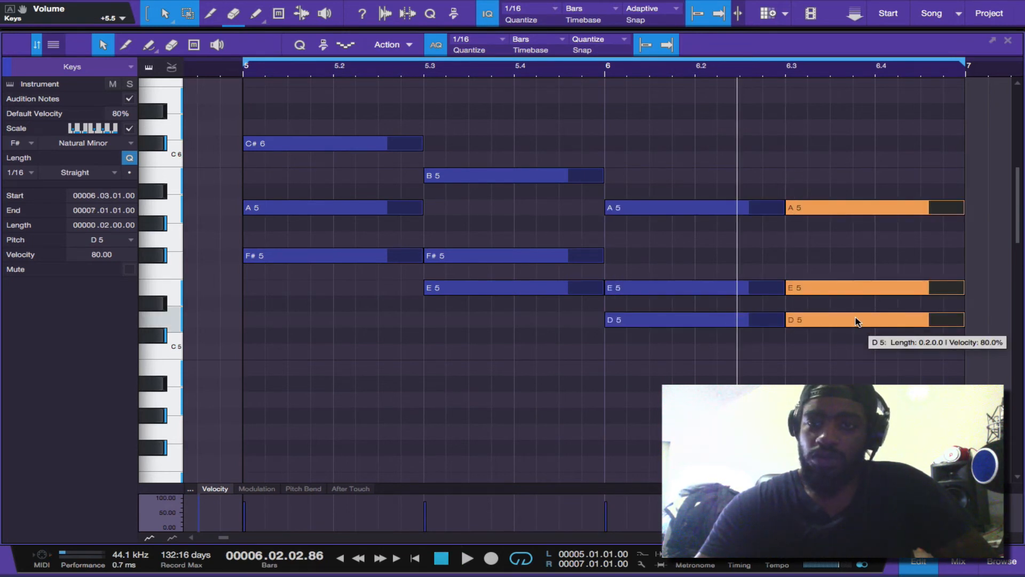
drag(856, 320, 855, 332)
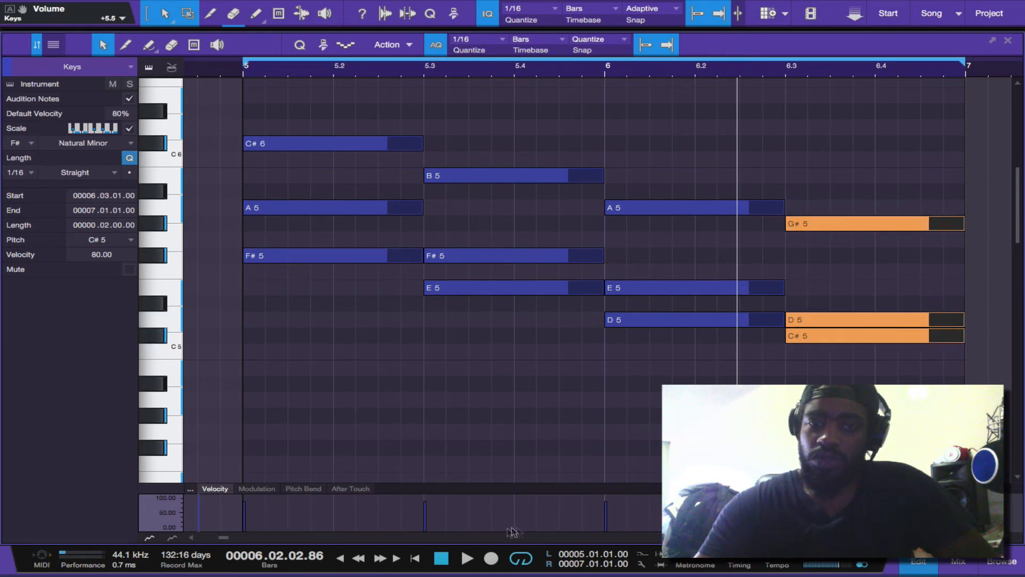
key(space)
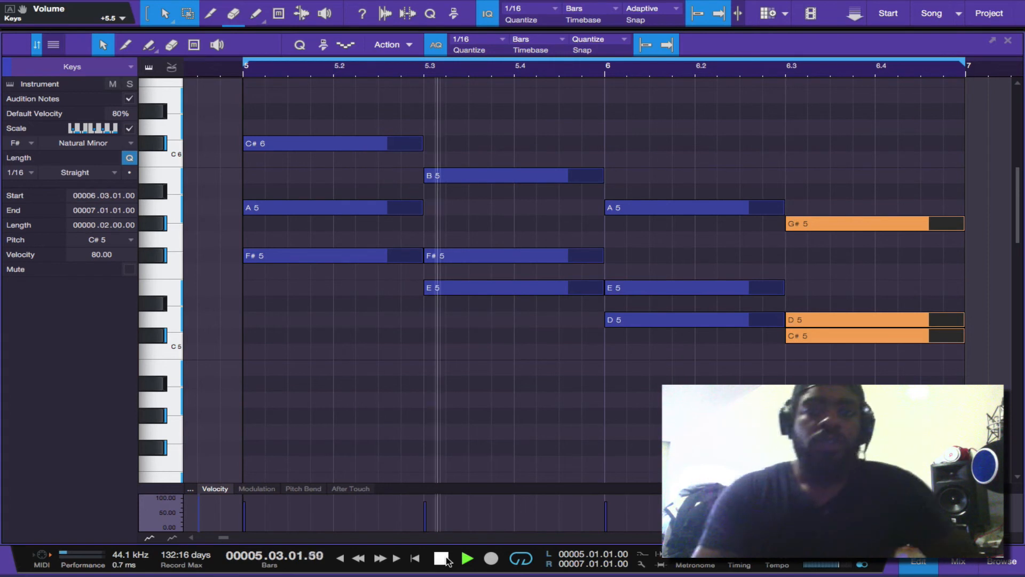
click(444, 558)
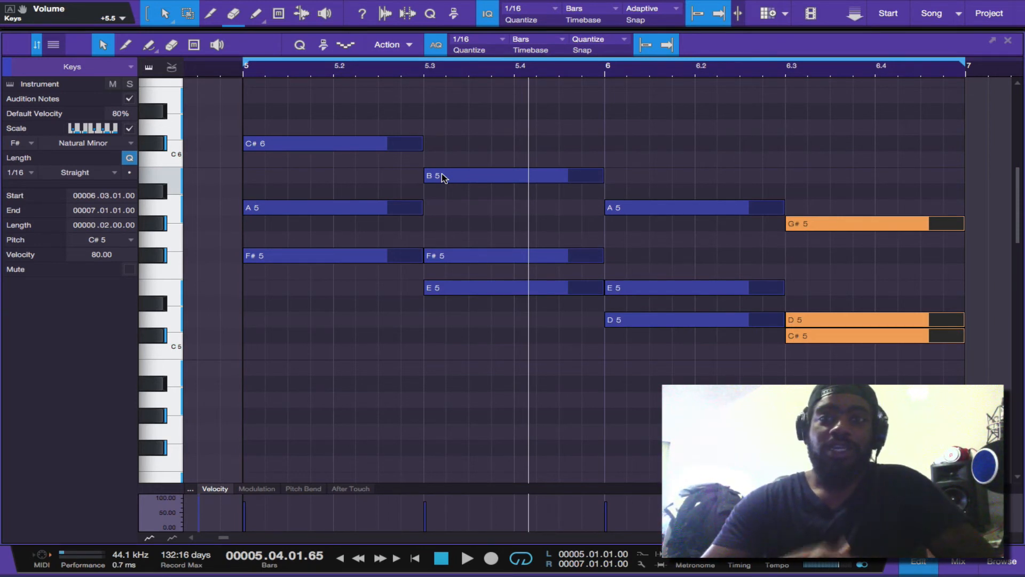
Copy the lowest note of each of the four chords down to E5, D5, B4 and B4, keeping the originals
click(309, 255)
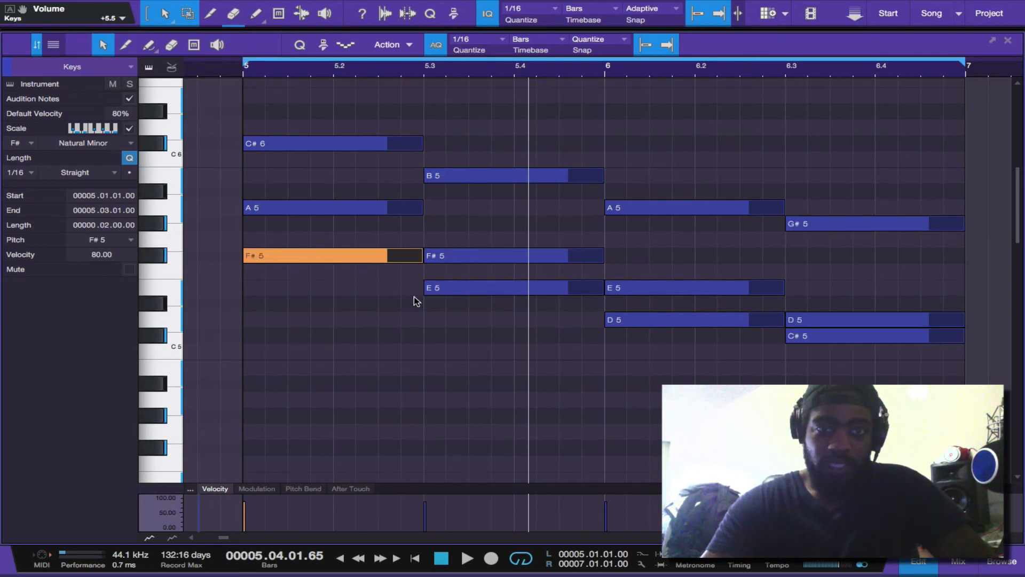
shift+click(450, 293)
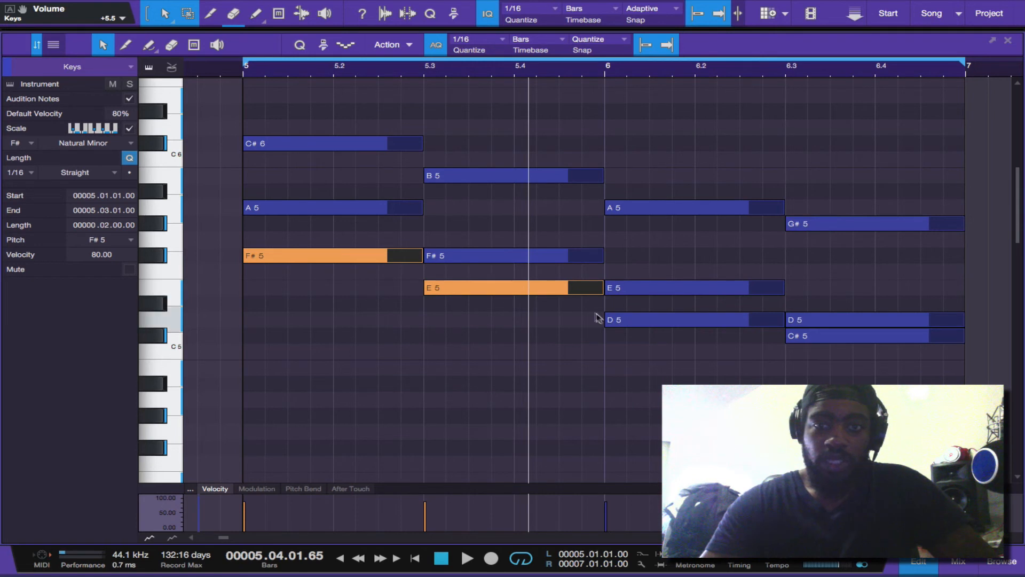
shift+click(621, 322)
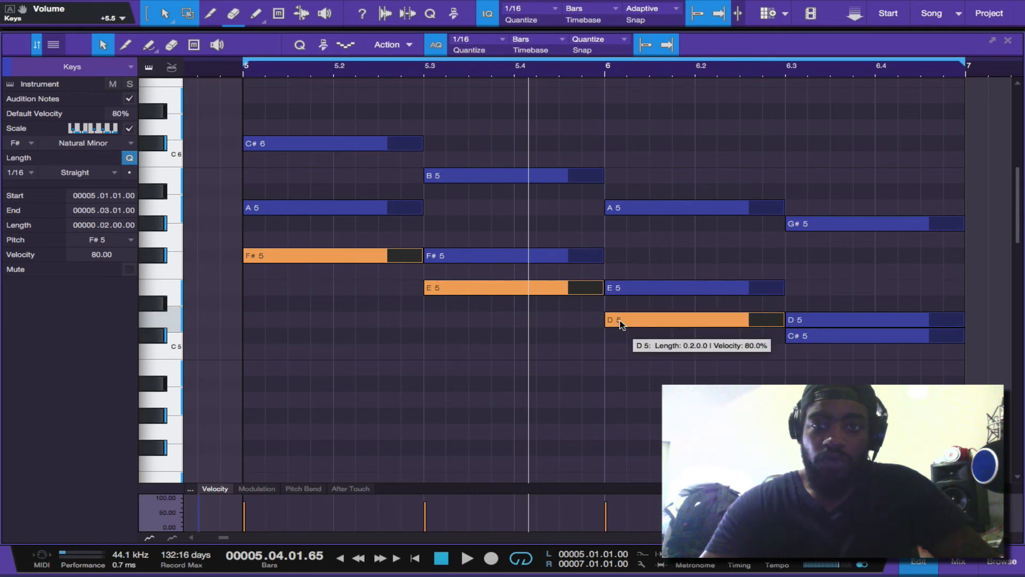
shift+click(815, 337)
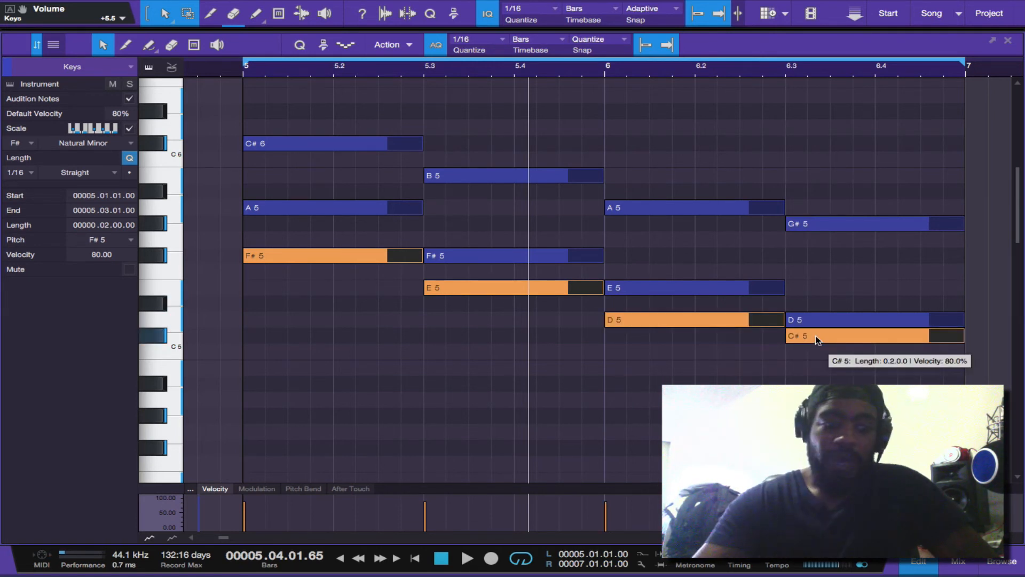
drag(815, 339, 821, 356)
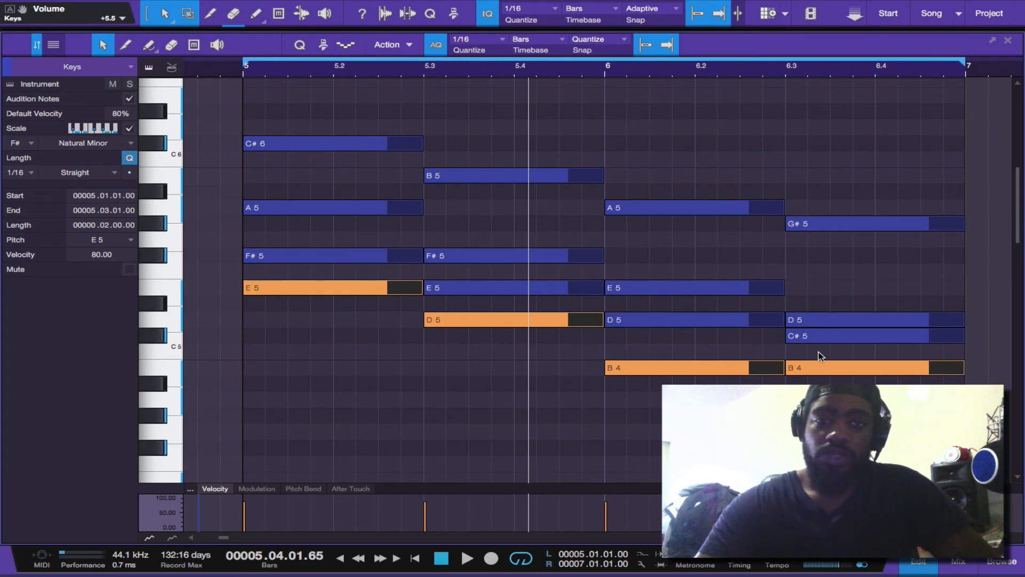
Shift the four copied bass notes up and down by semitones, ending on F#5, E5, C#5 and C#5
key(Up)
key(Up)
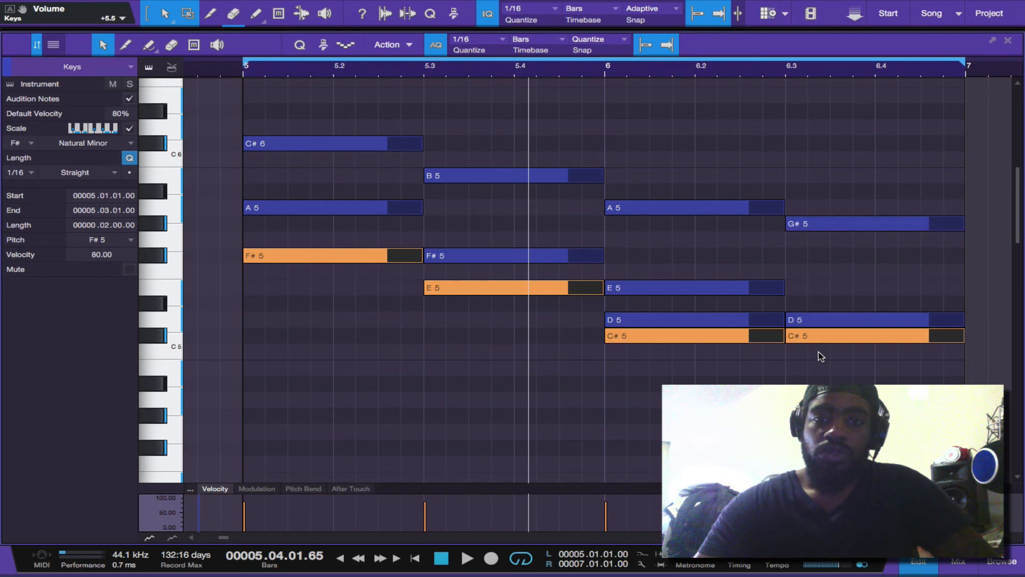
key(Down)
key(Down)
key(Up)
key(Up)
key(Down)
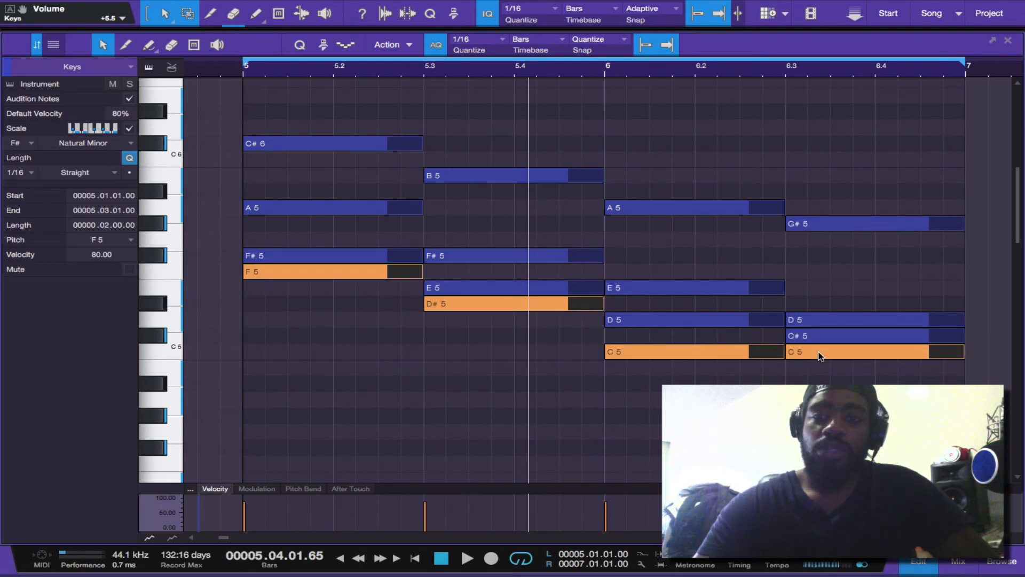
key(Up)
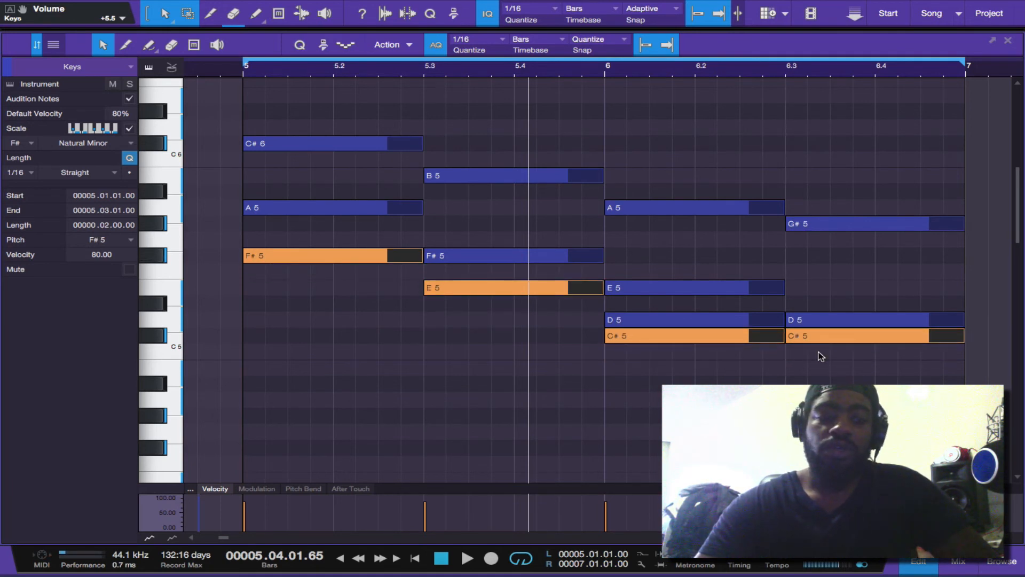
key(Down)
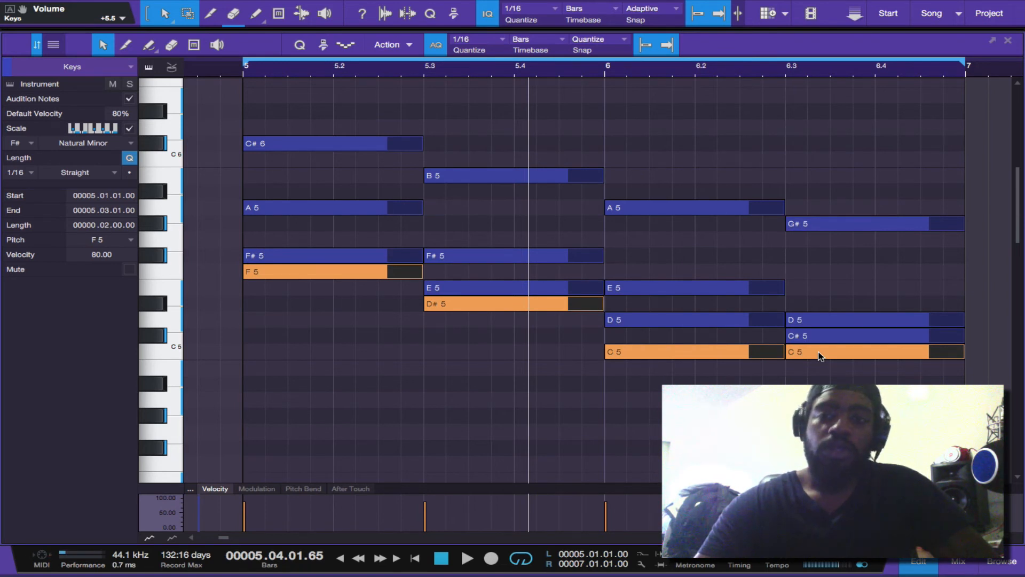
key(Up)
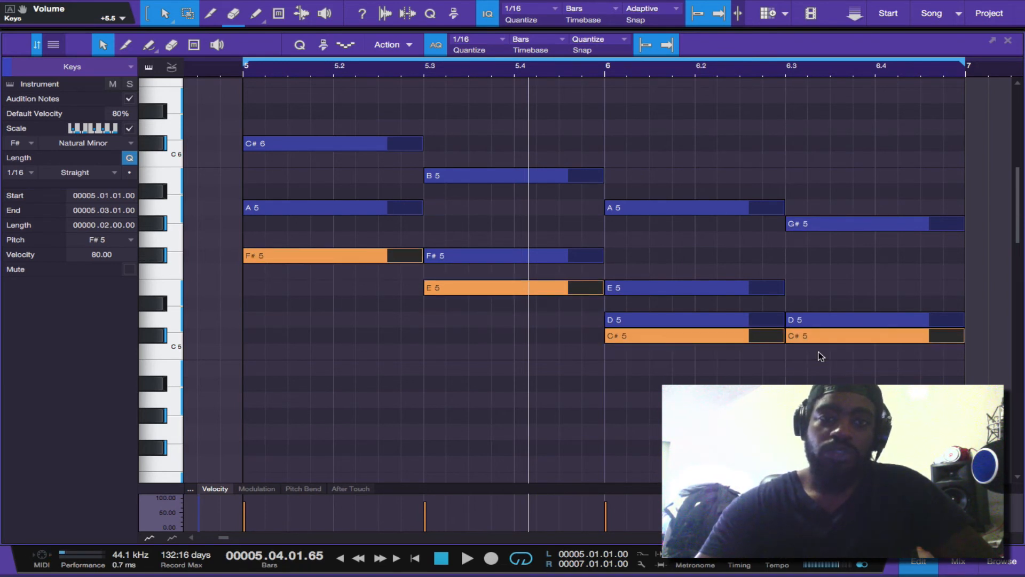
key(Down)
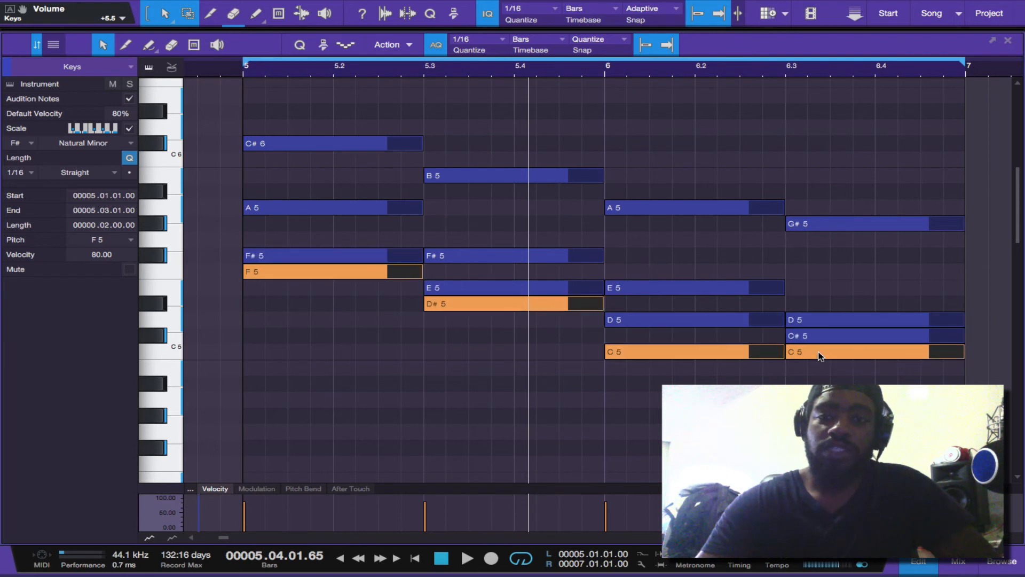
key(Up)
key(Up)
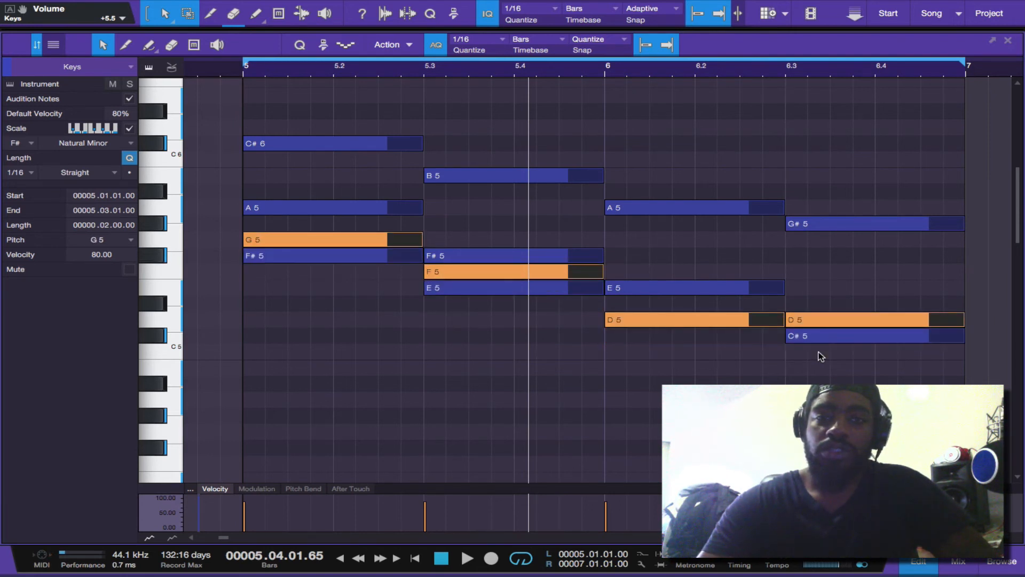
key(Down)
key(Up)
key(Down)
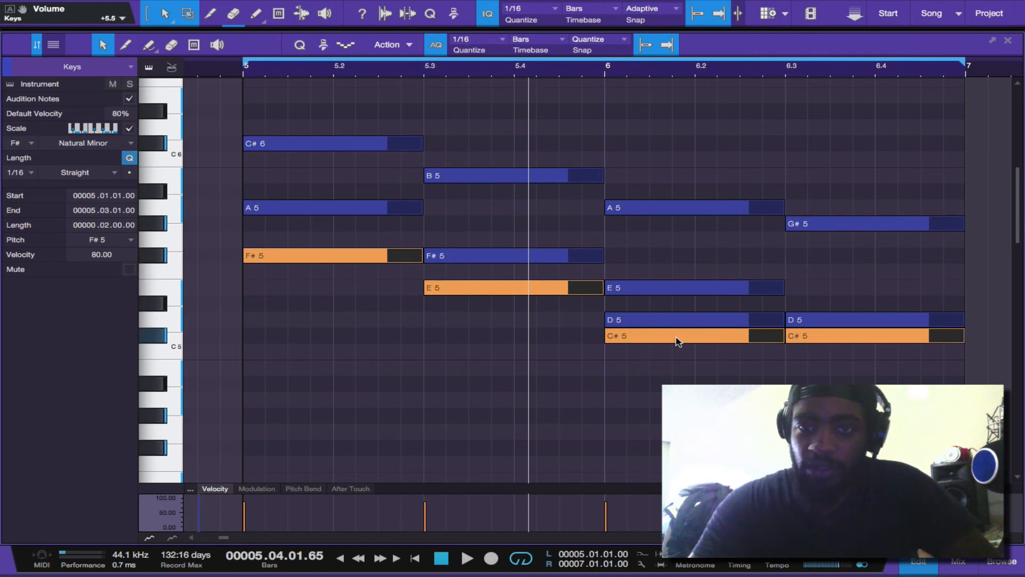
Move the copied bass note at bar 6 up to D5 and set the one at 6.3 to C#5
click(676, 342)
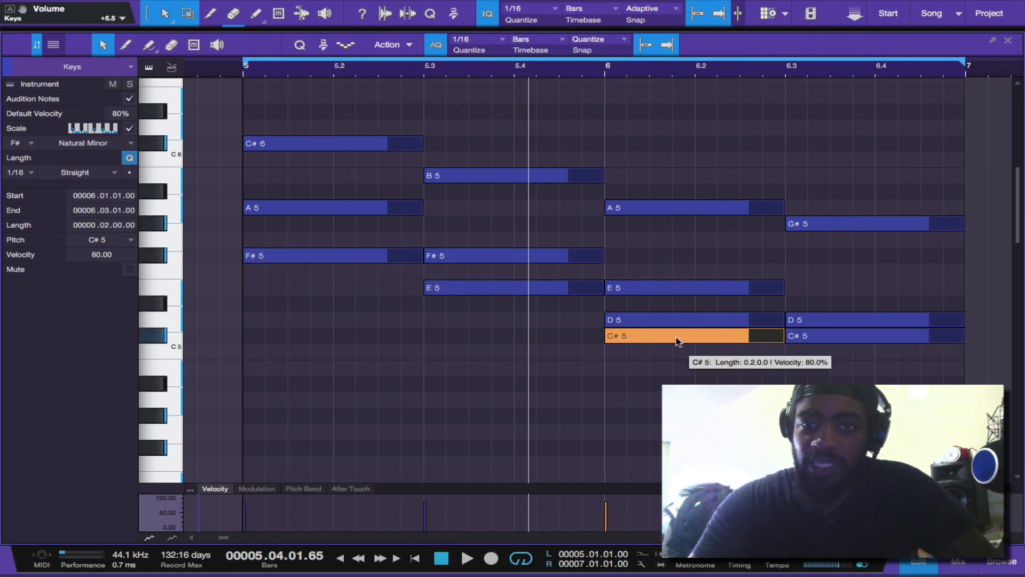
drag(676, 341, 675, 324)
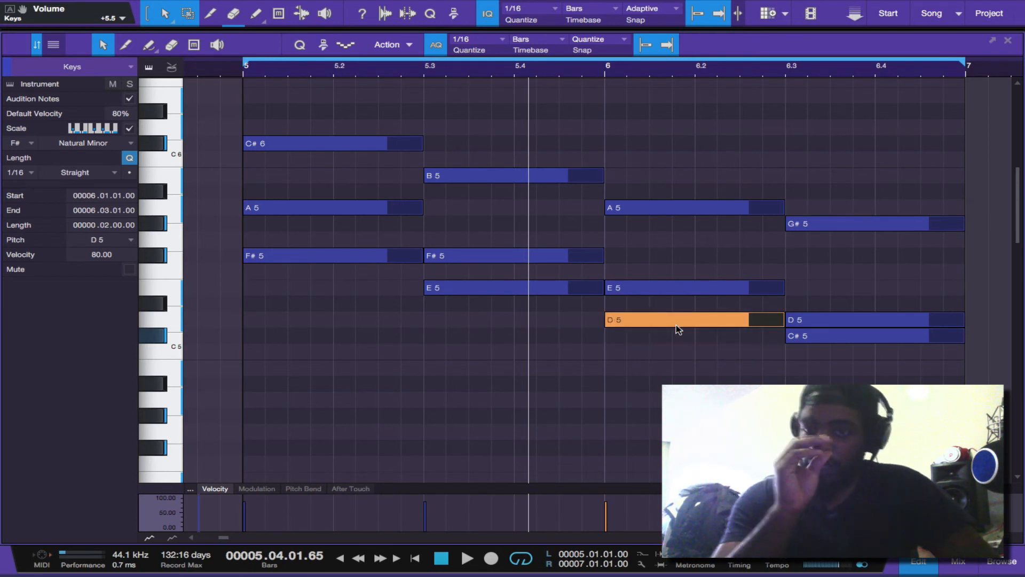
click(817, 338)
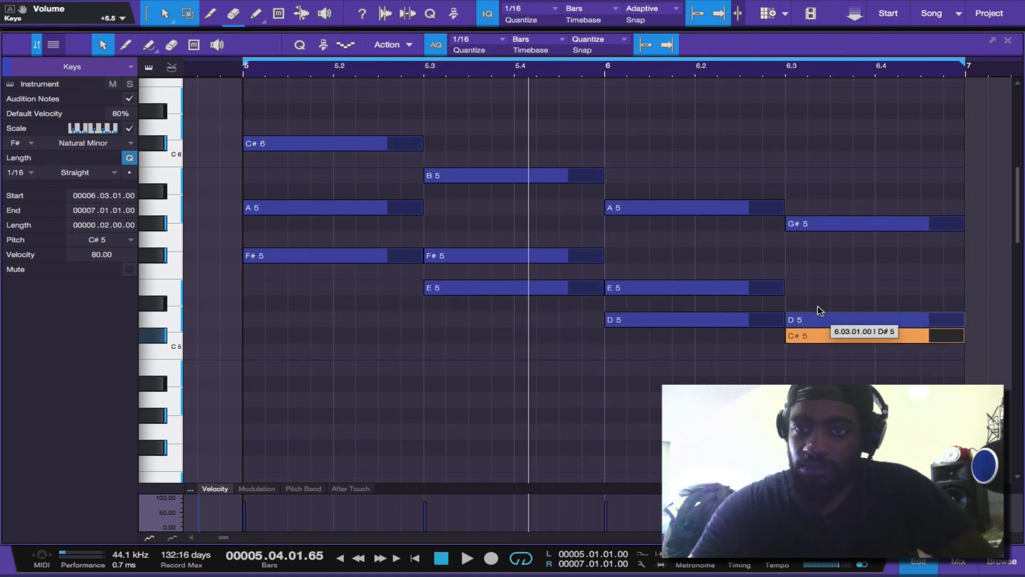
click(818, 318)
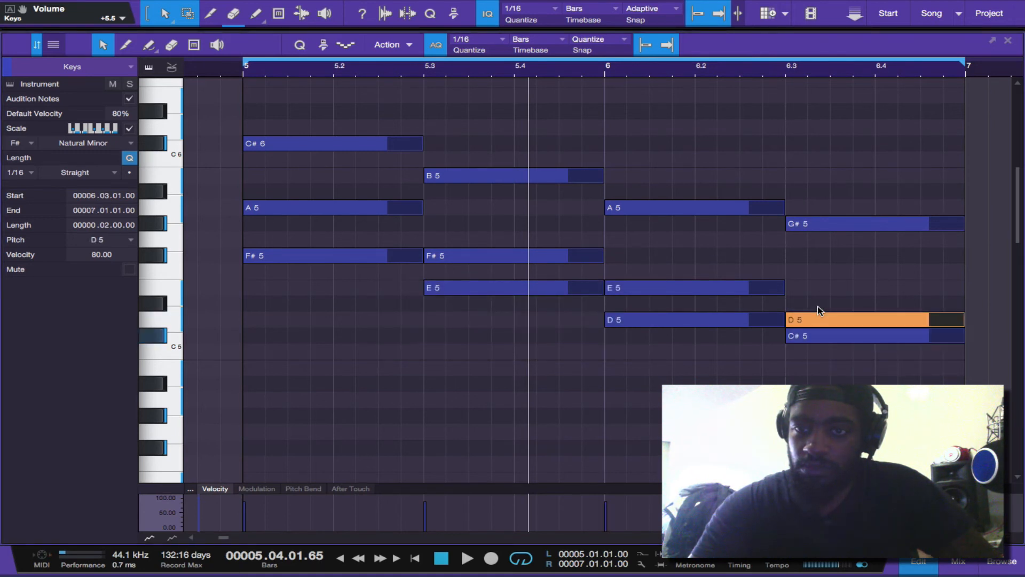
click(818, 336)
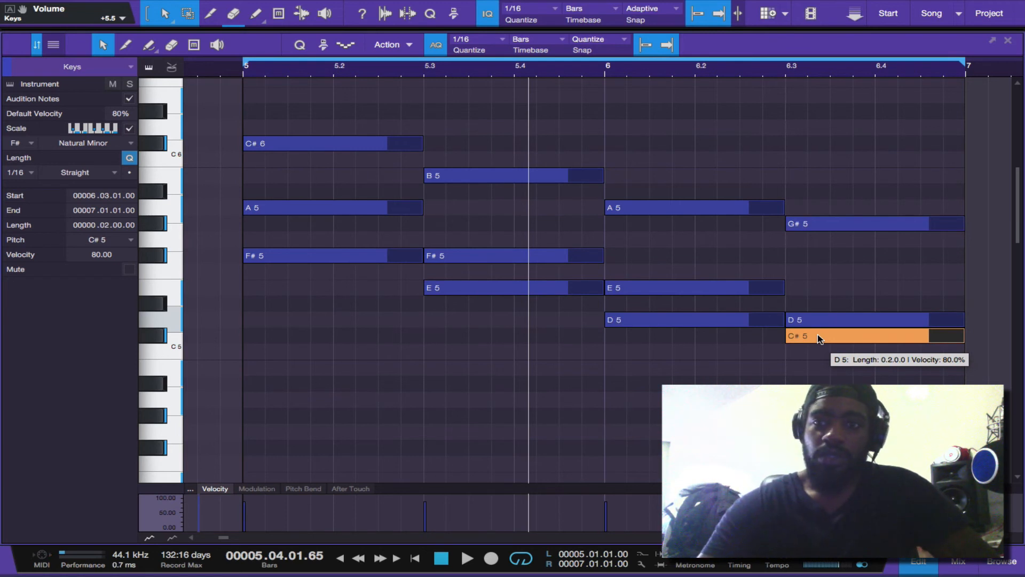
Select the four copied bass notes and transpose them down an octave to F#4, E4, D4 and C#4
shift+click(689, 320)
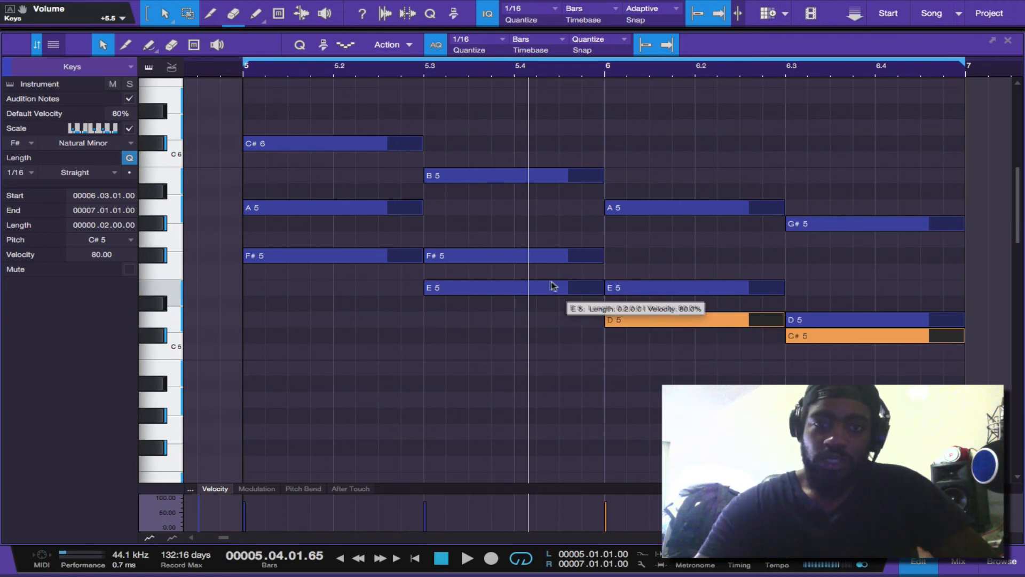
shift+click(528, 289)
shift+click(366, 256)
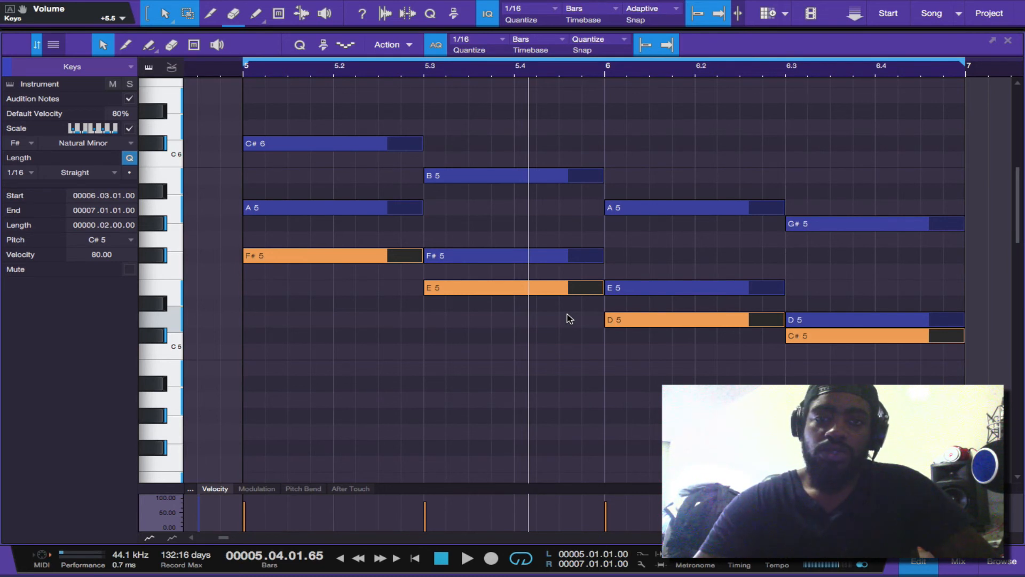
key(shift+Down)
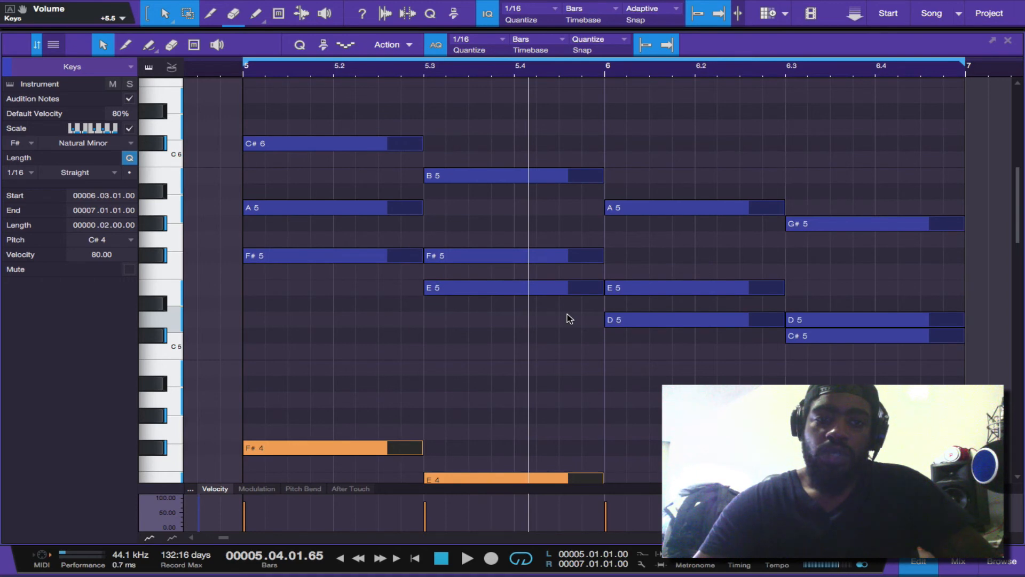
scroll(657, 338, down, 3)
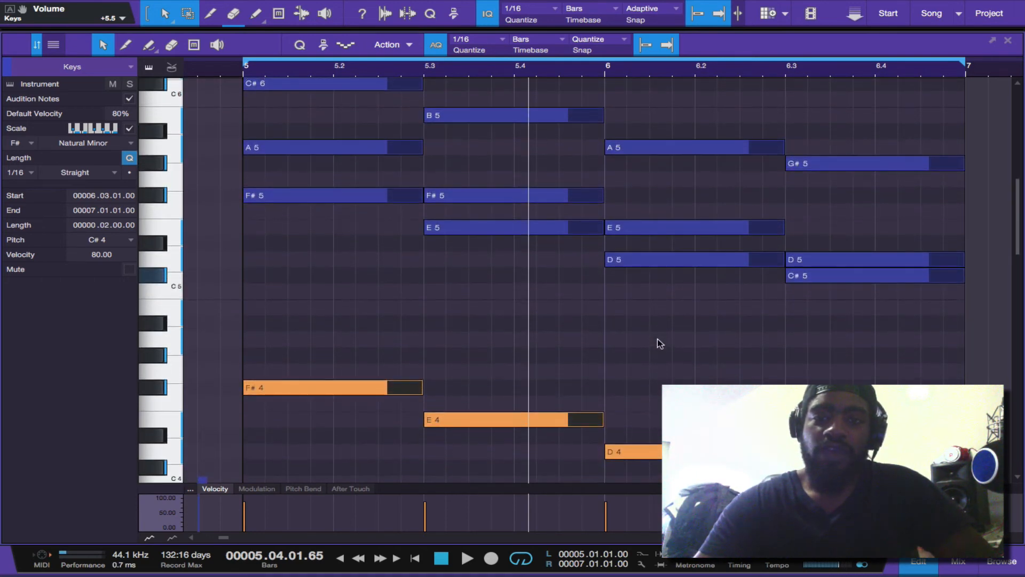
Play back the chord progression with the octave-lower bass notes, and stop playback
click(439, 557)
key(space)
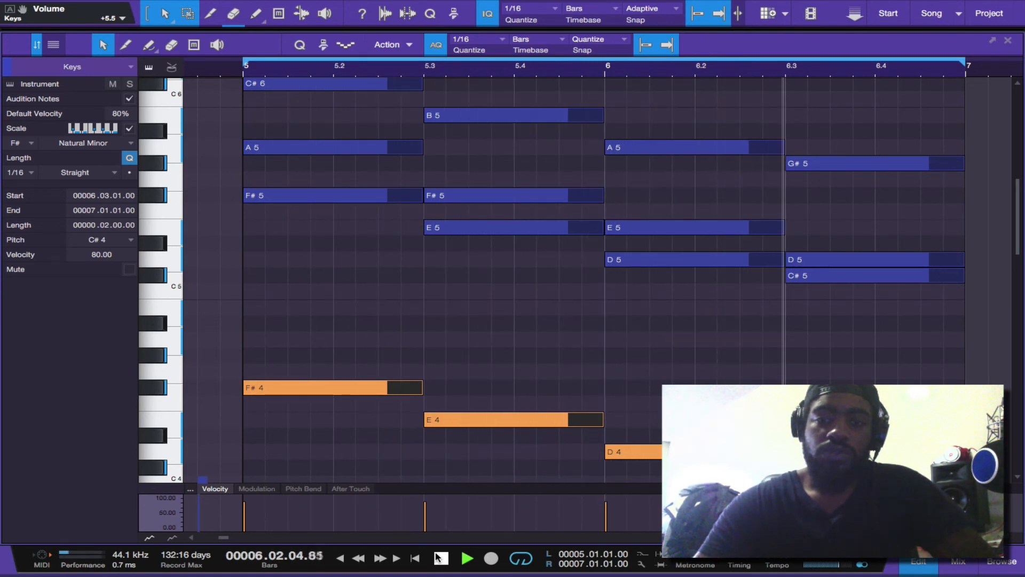
click(440, 558)
Turn off the piano roll's scale and try raising the selected bass notes by a semitone, undoing that move
scroll(526, 434, down, 5)
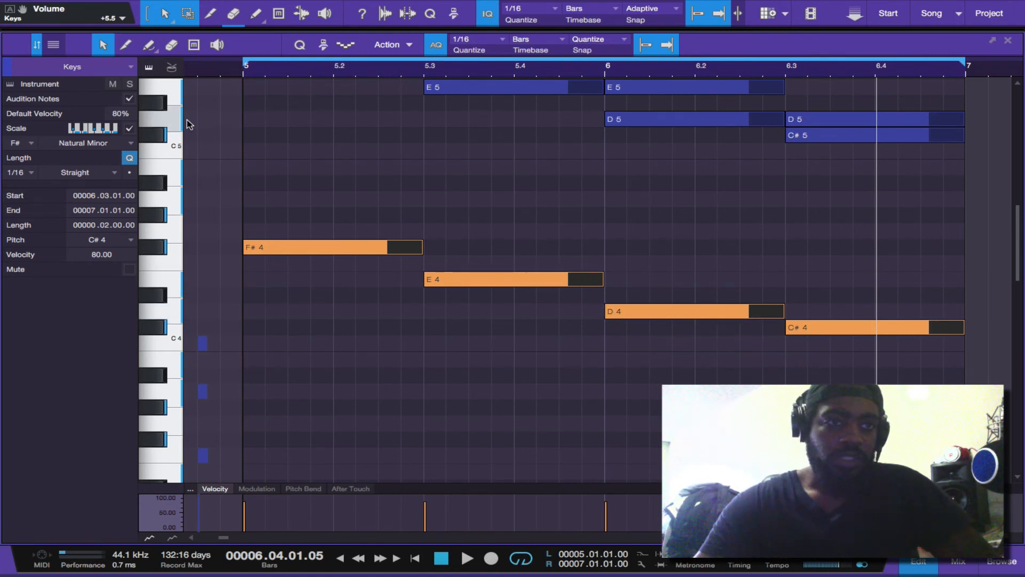
click(129, 130)
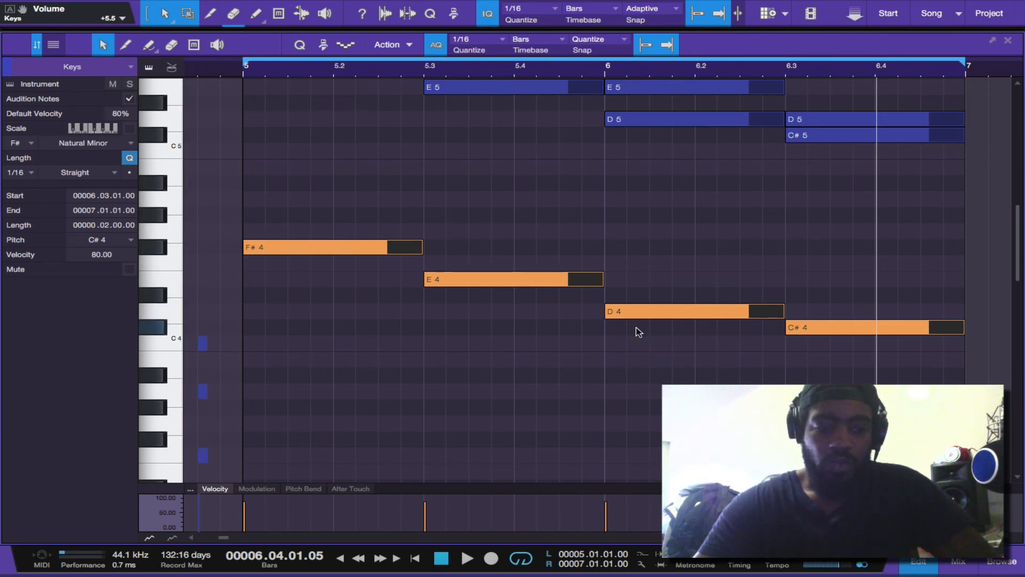
drag(644, 316, 644, 303)
key(ctrl+z)
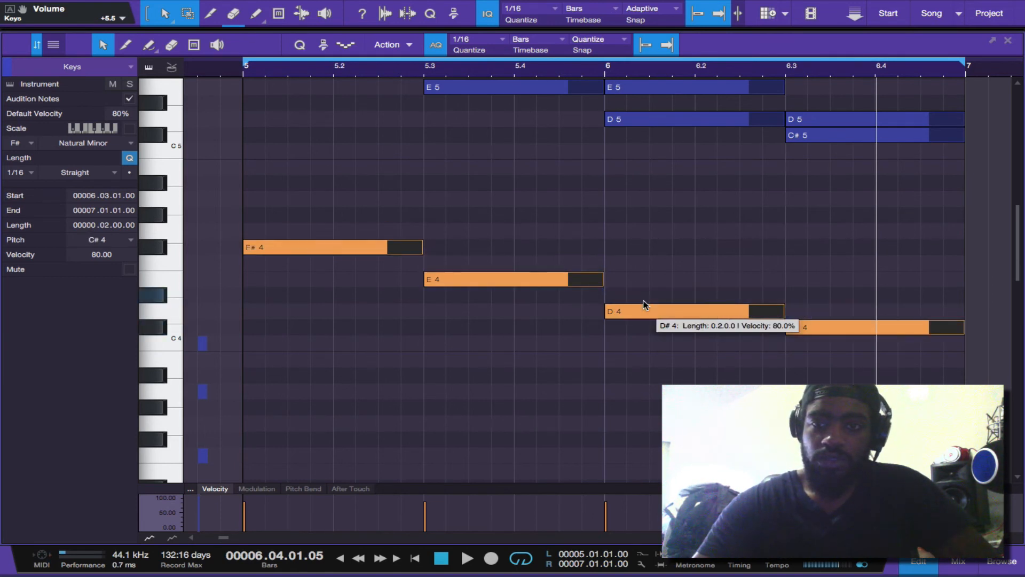
Duplicate the four bass notes an octave lower to F#3, E3, D3 and C#3, and play back the looped progression
key(alt+shift+Down)
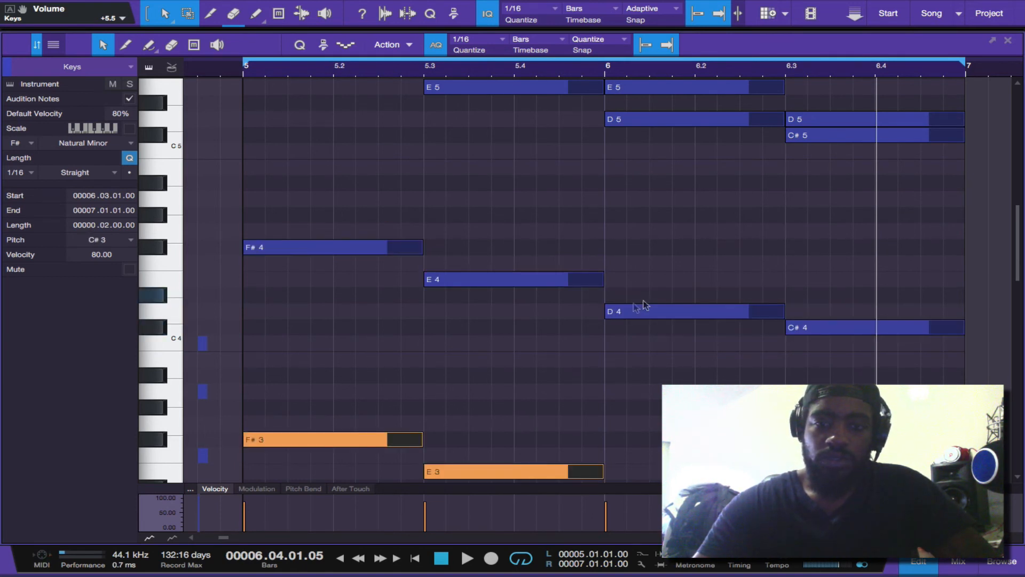
key(space)
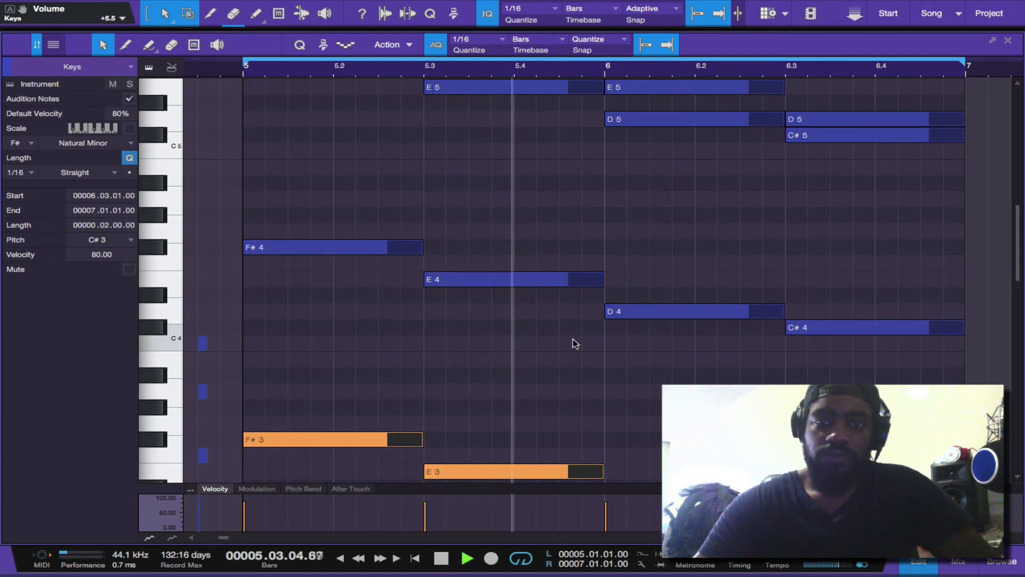
scroll(572, 343, up, 5)
scroll(572, 343, up, 3)
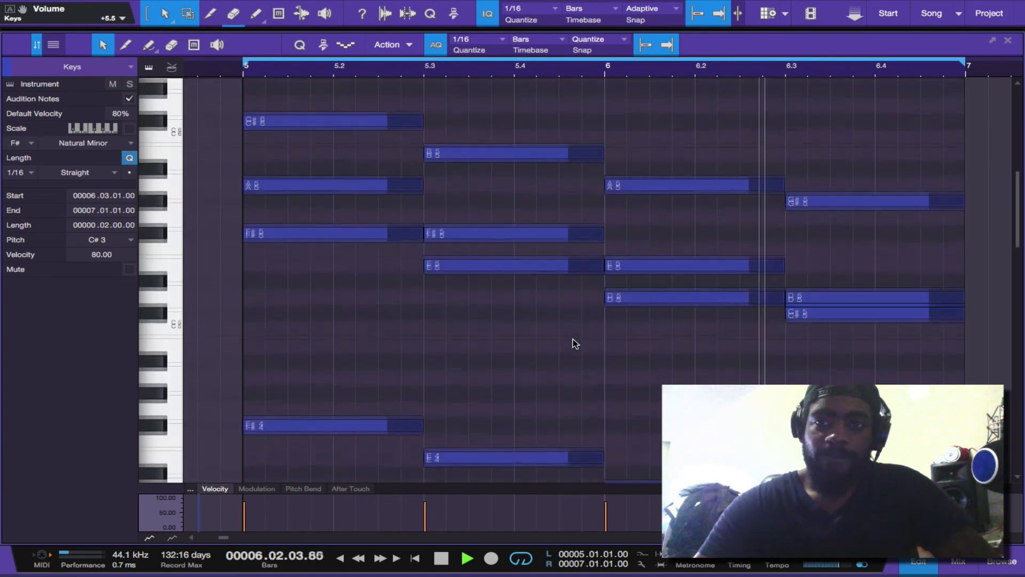
scroll(573, 343, down, 3)
scroll(575, 343, down, 2)
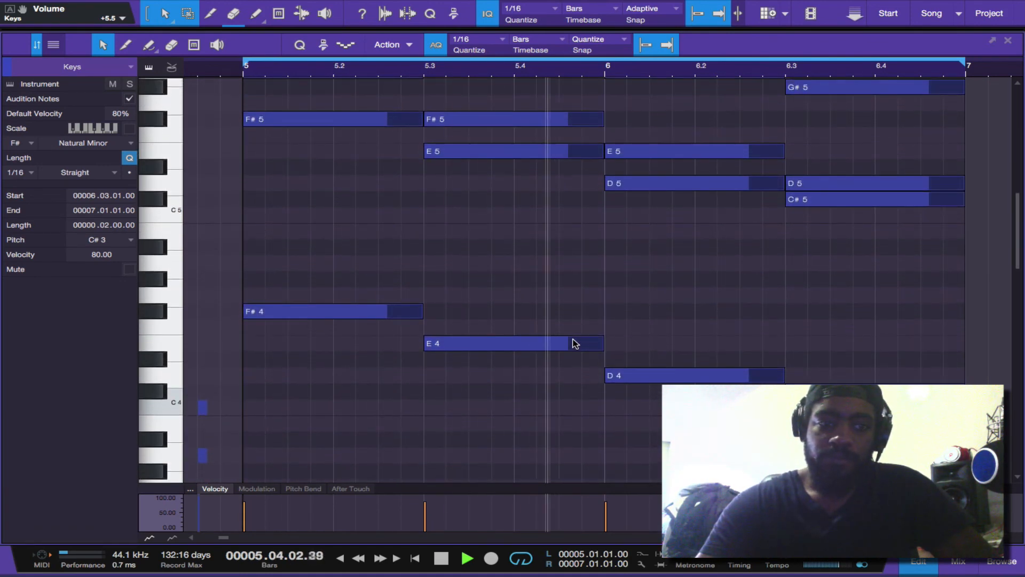
scroll(575, 343, down, 2)
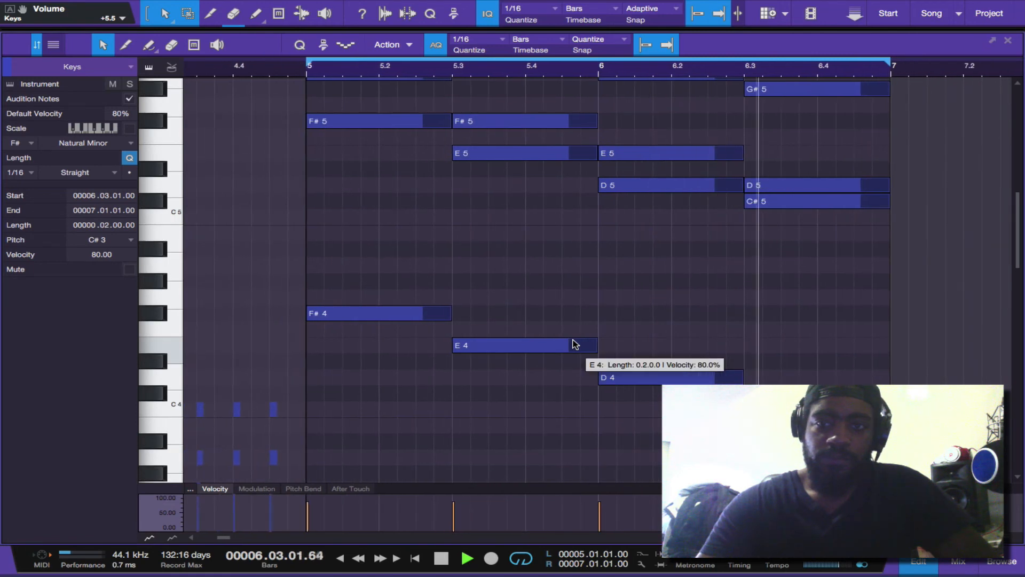
scroll(575, 343, up, 1)
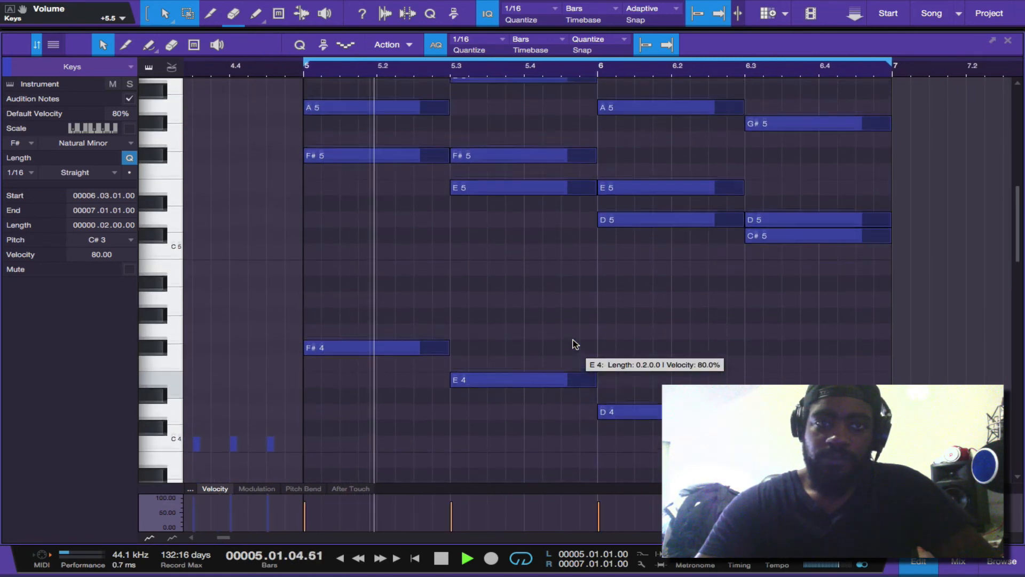
scroll(575, 343, up, 1)
scroll(575, 343, down, 3)
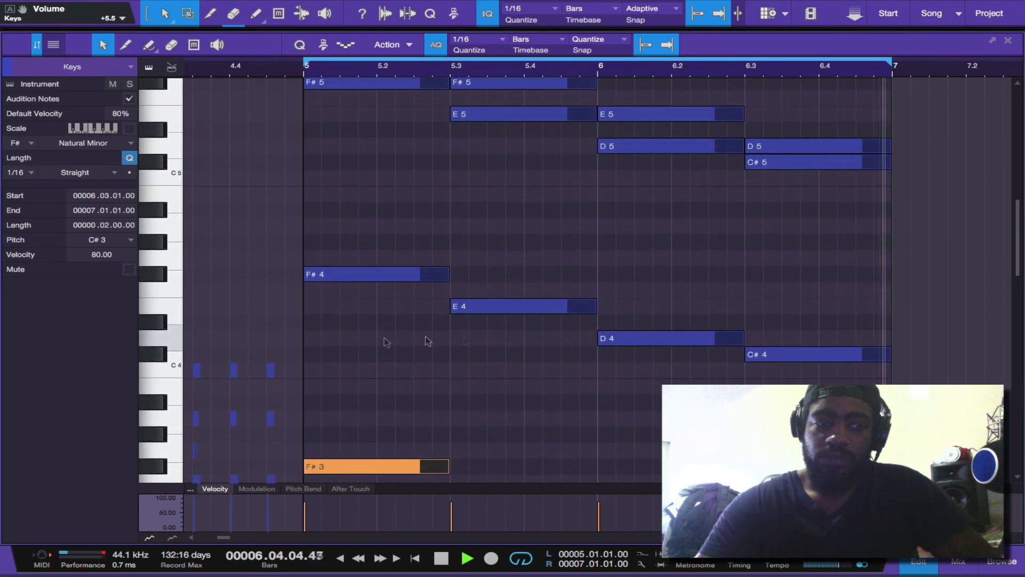
key(space)
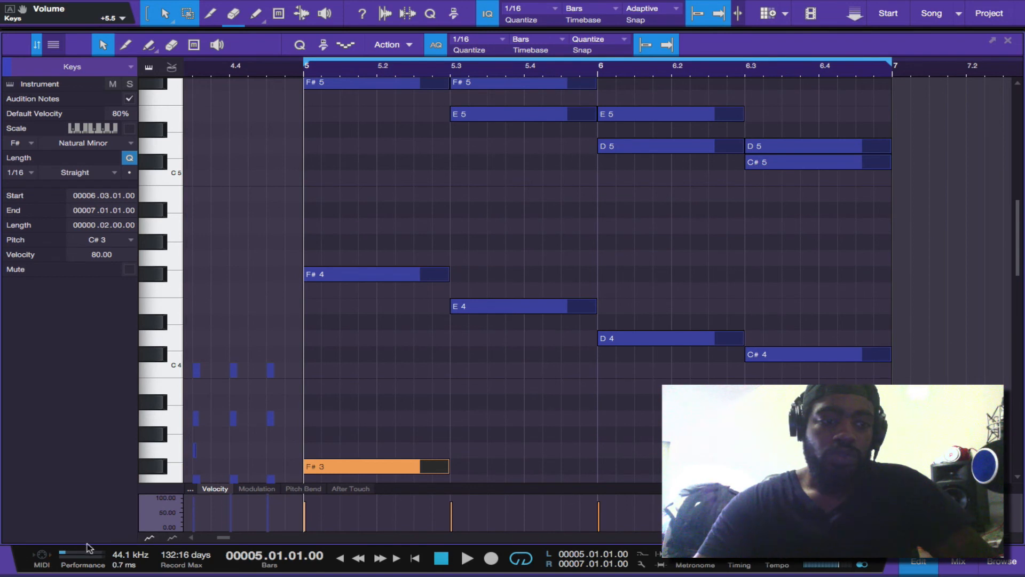
Briefly open the Performance Monitor, close it, and restart playback of the progression
click(90, 555)
click(89, 555)
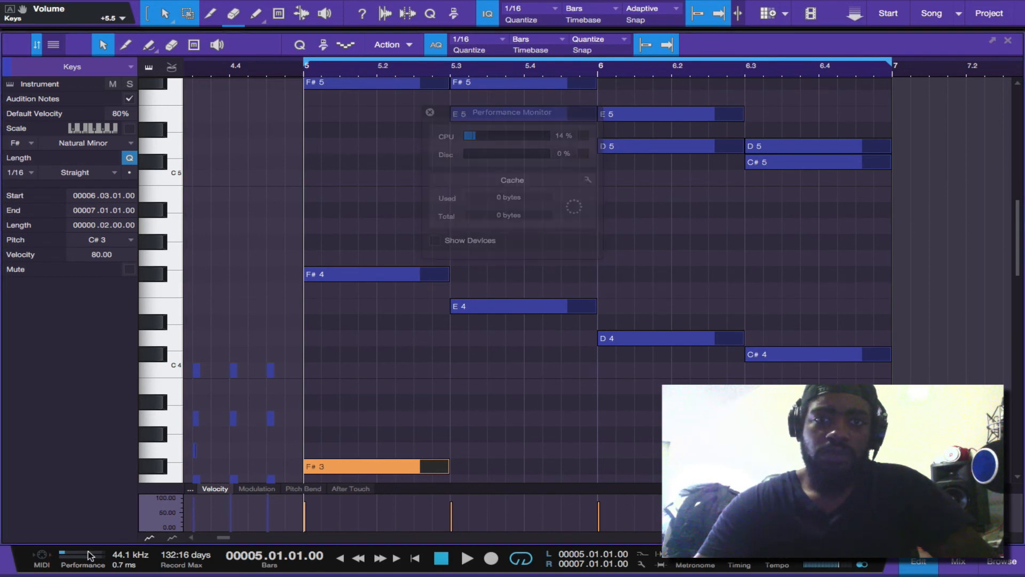
key(space)
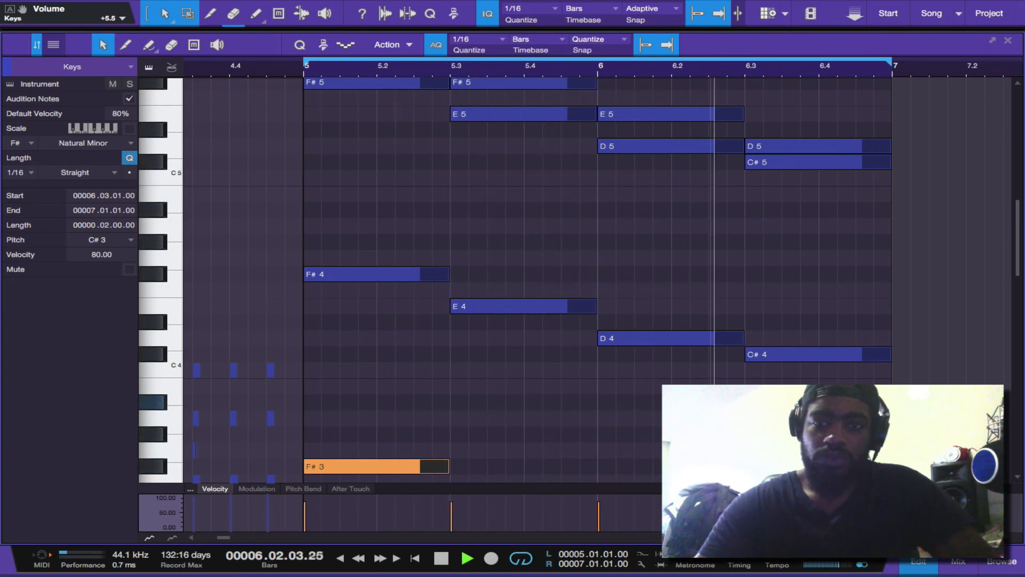
Close the Keys note editor to return to the arrangement, and stop playback
scroll(579, 277, down, 5)
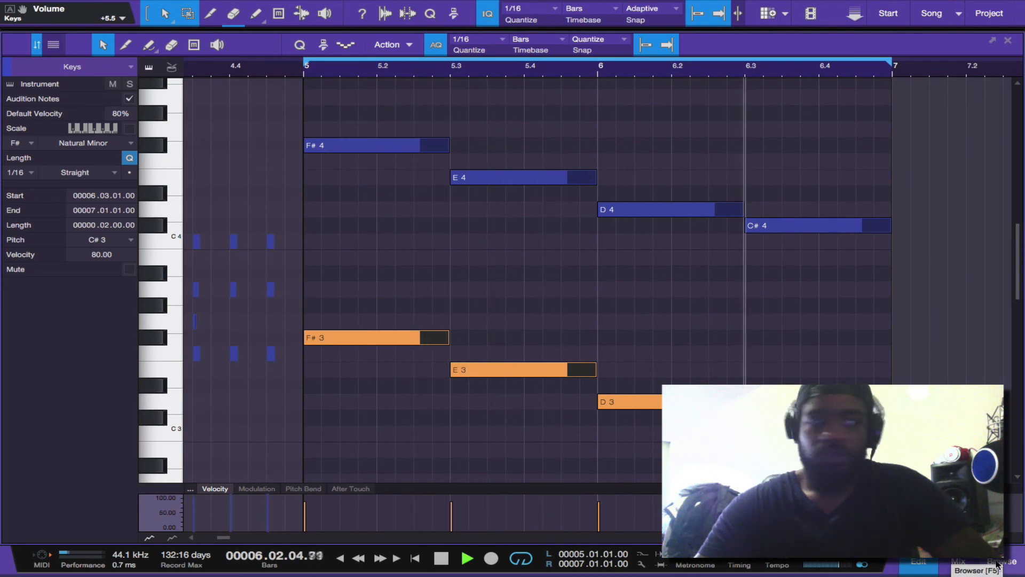
click(918, 560)
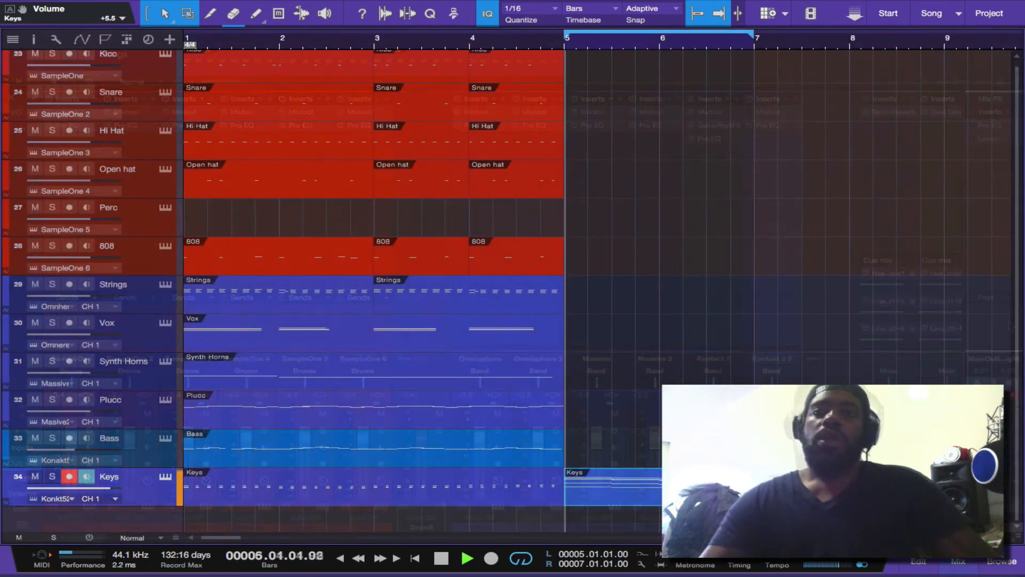
key(space)
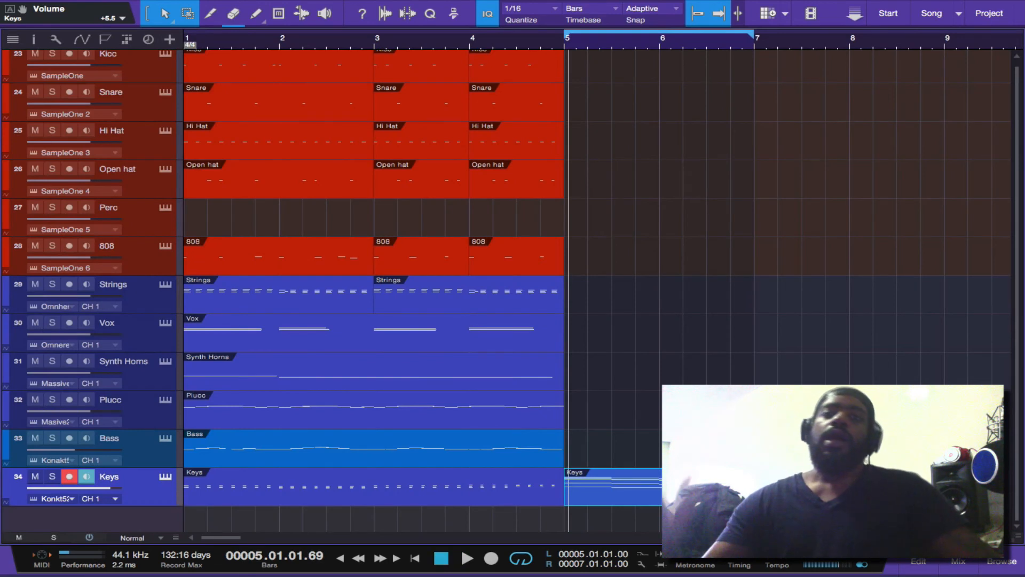